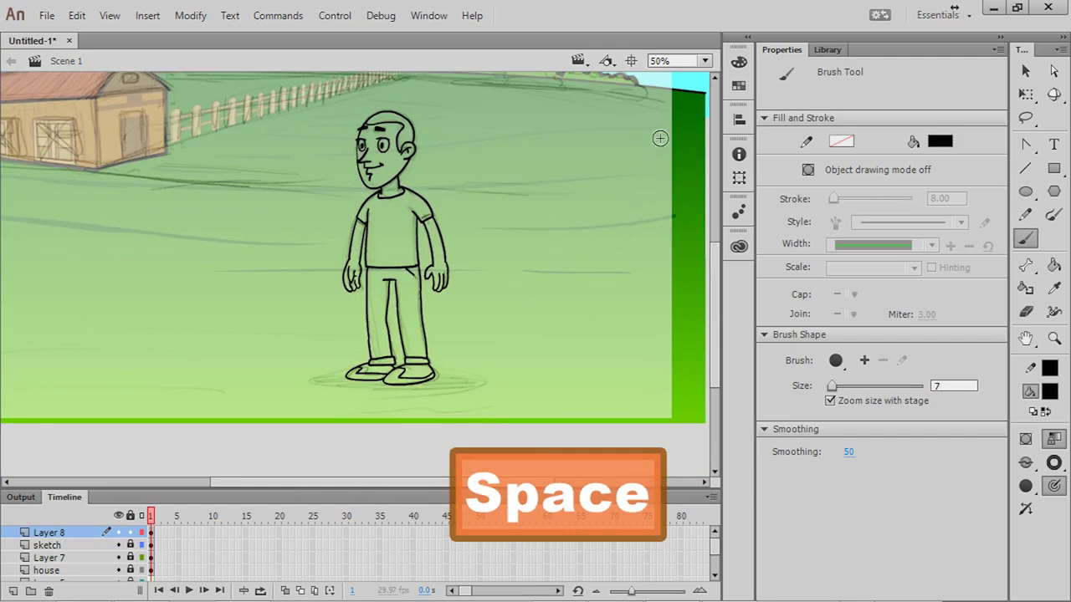
Fill the character's face, ear, neck, arms and hands with the peach skin colour FFCC99 using the Paint Bucket
left_click(738, 62)
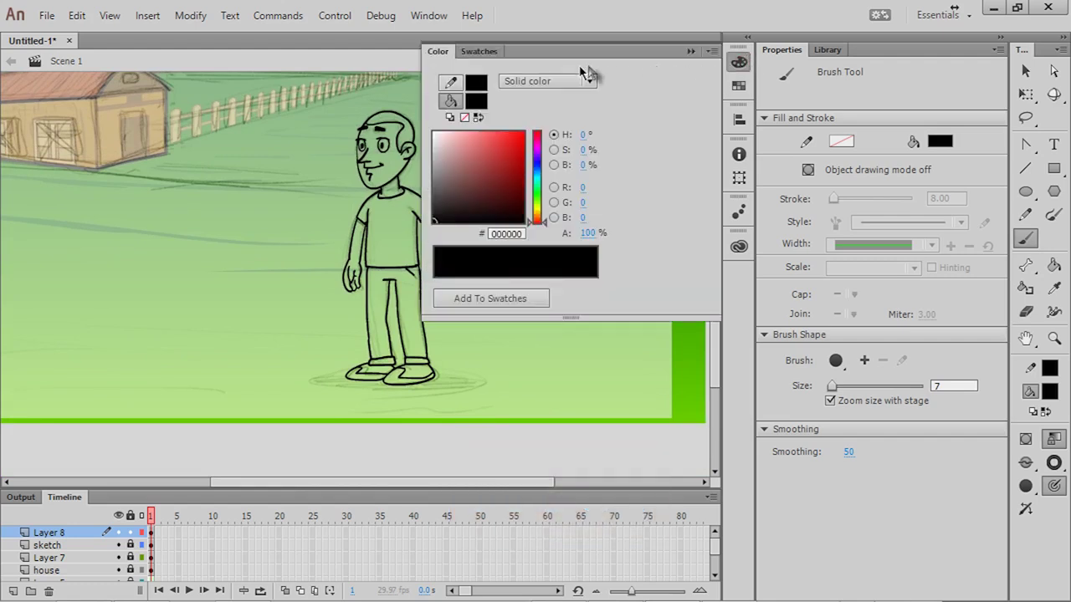
left_click(478, 51)
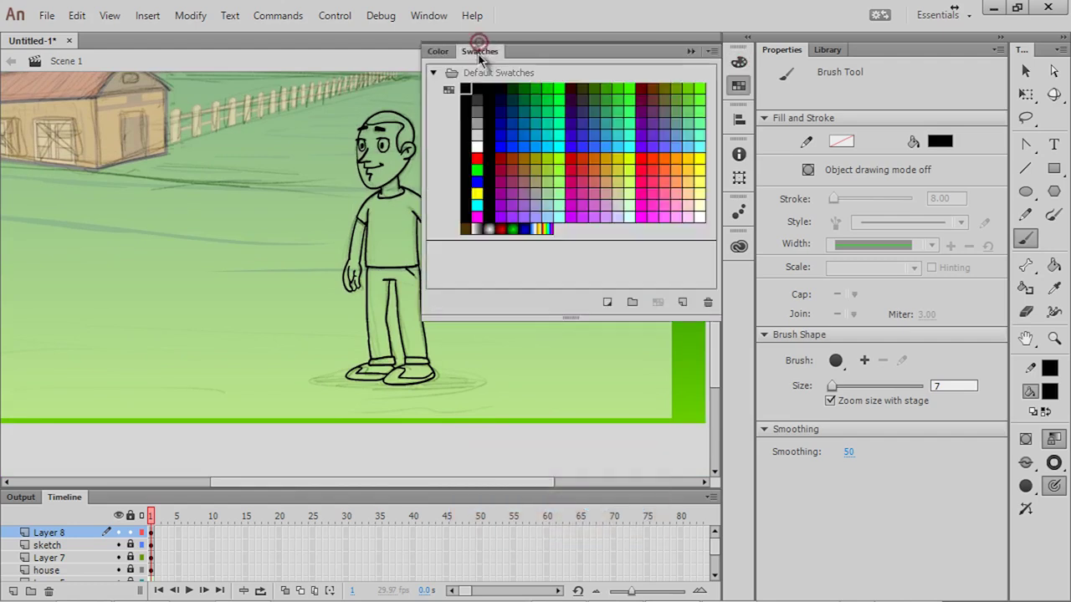
left_click(688, 193)
left_click(1054, 266)
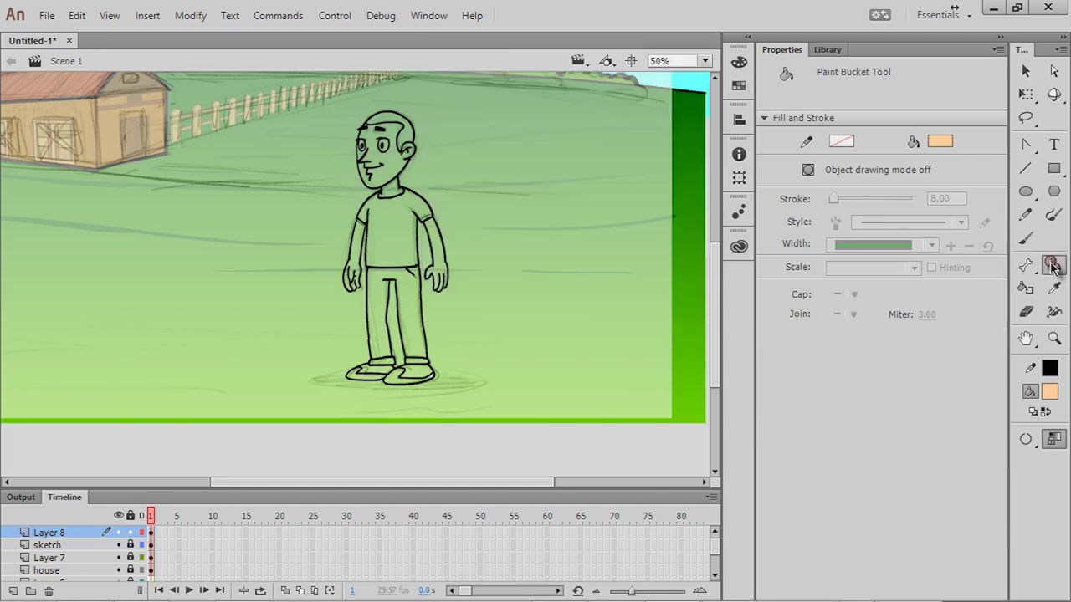
left_click(403, 167)
left_click(406, 164)
left_click(394, 194)
left_click(437, 245)
left_click(358, 253)
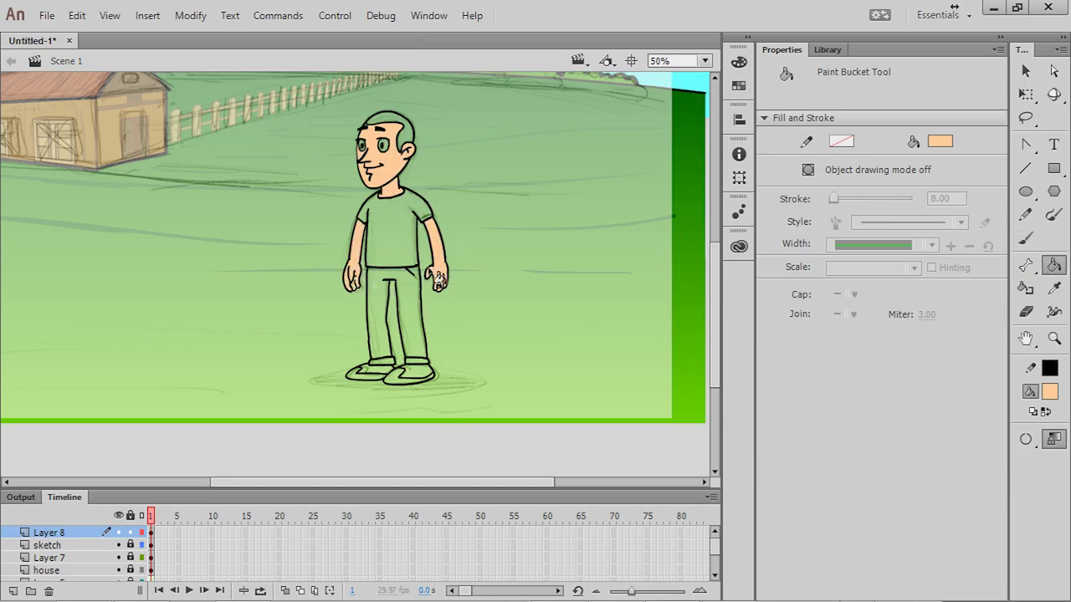
Fill both of the character's eyes with white, setting the Paint Bucket's gap option to Don't Close Gaps
left_click(738, 65)
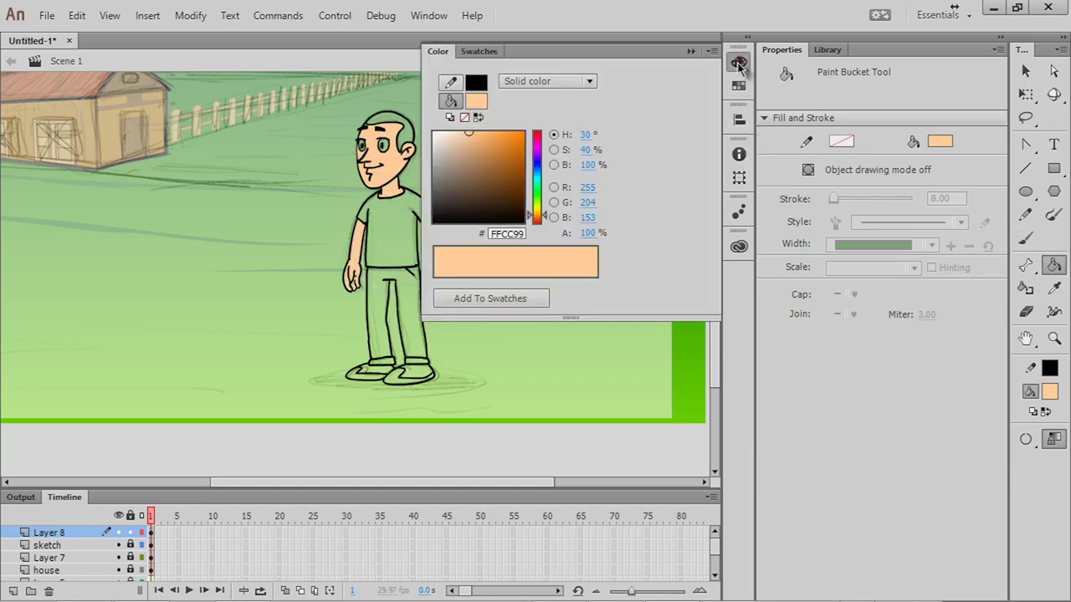
left_click(479, 52)
left_click(475, 149)
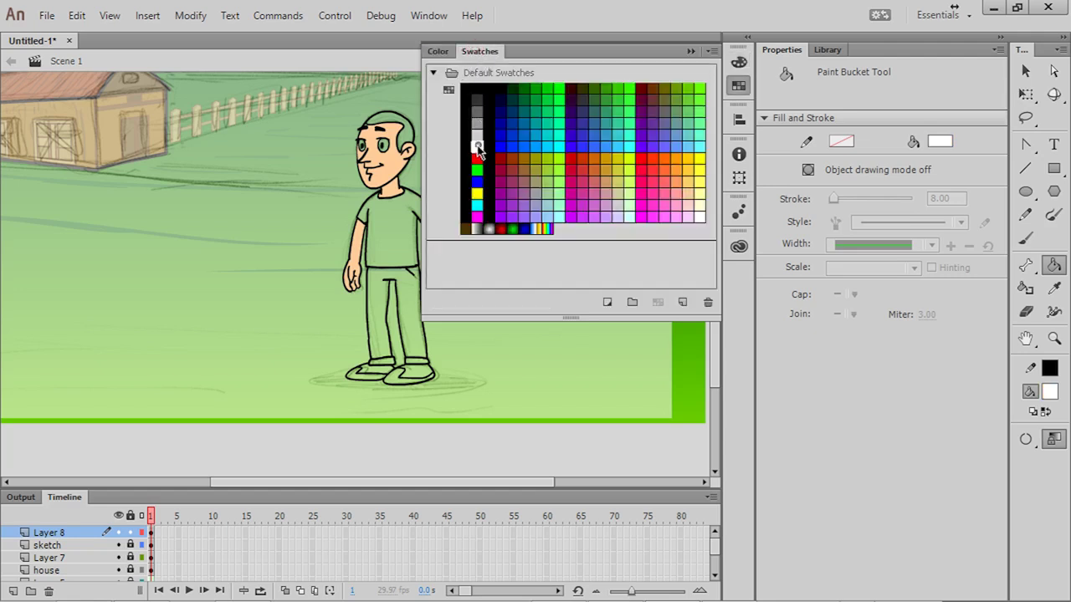
left_click(382, 151)
left_click(364, 145)
key("ctrl")
left_click(1026, 439)
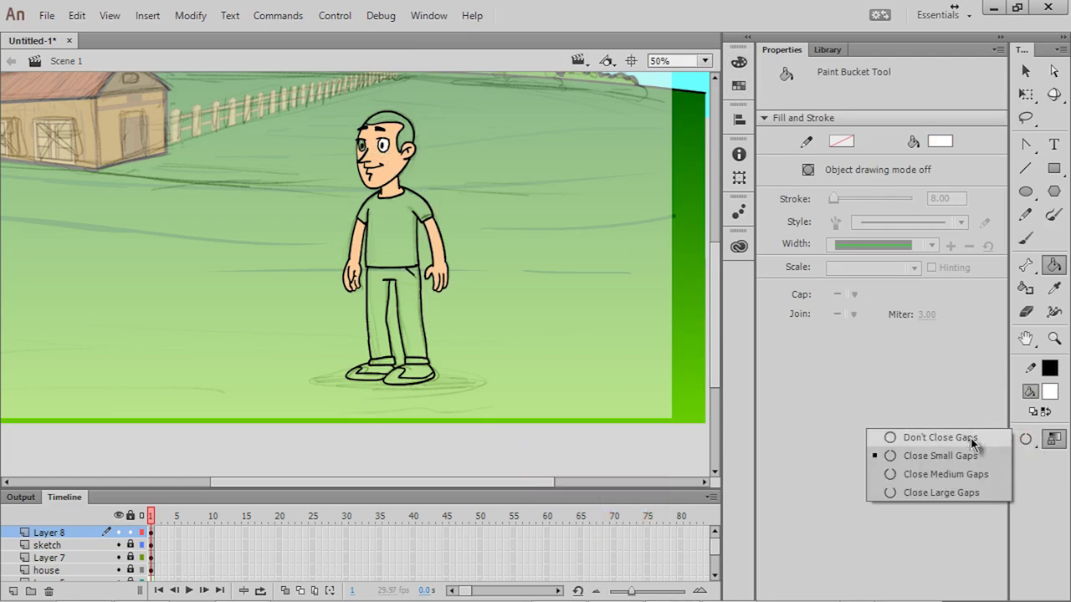
left_click(940, 438)
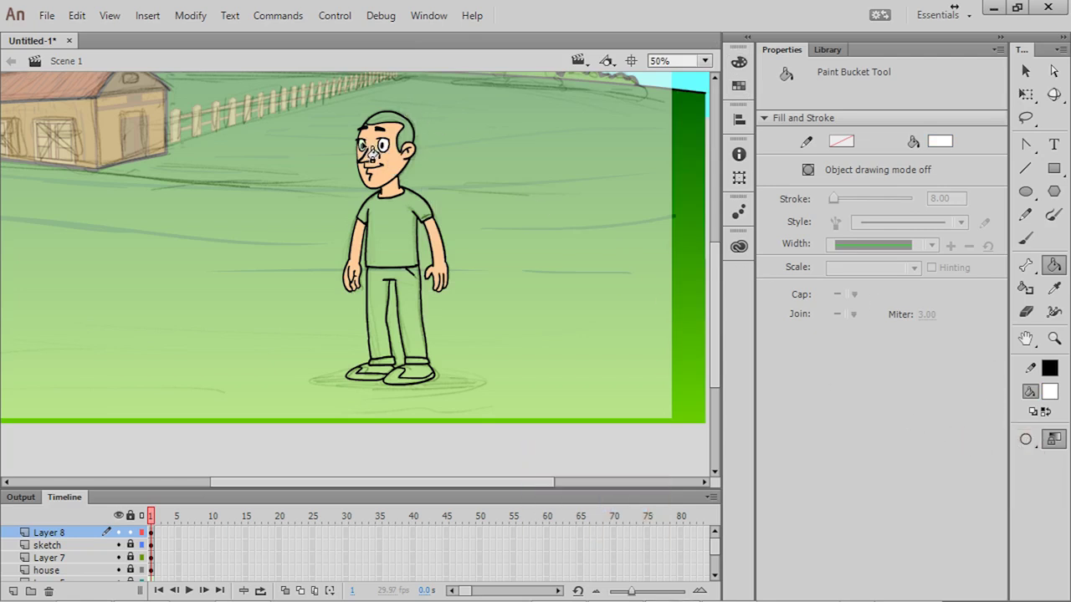
Fill the character's hair with dark brown
left_click(738, 62)
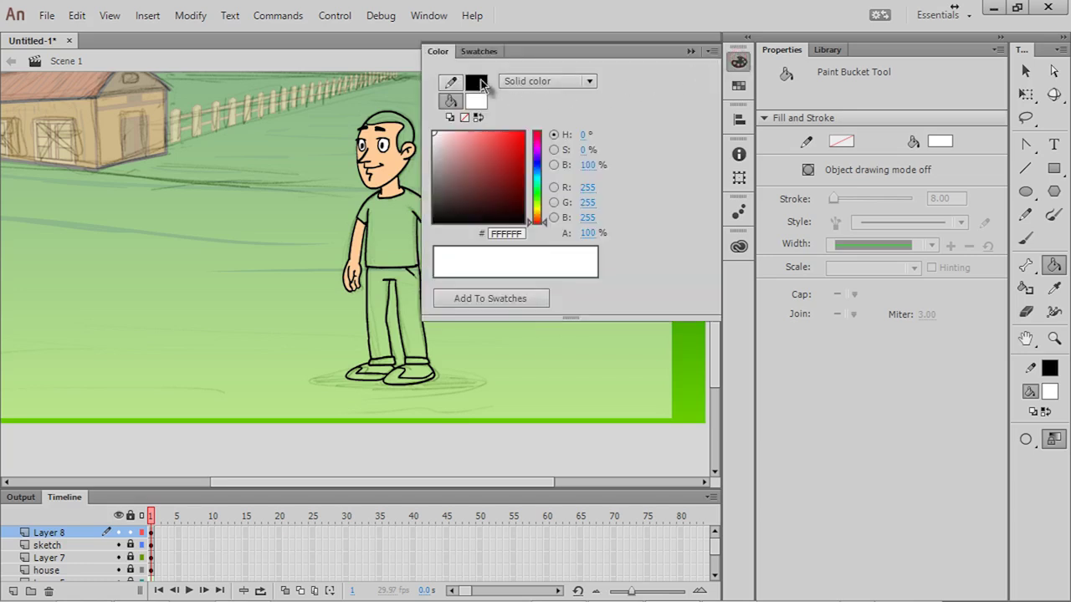
left_click(478, 51)
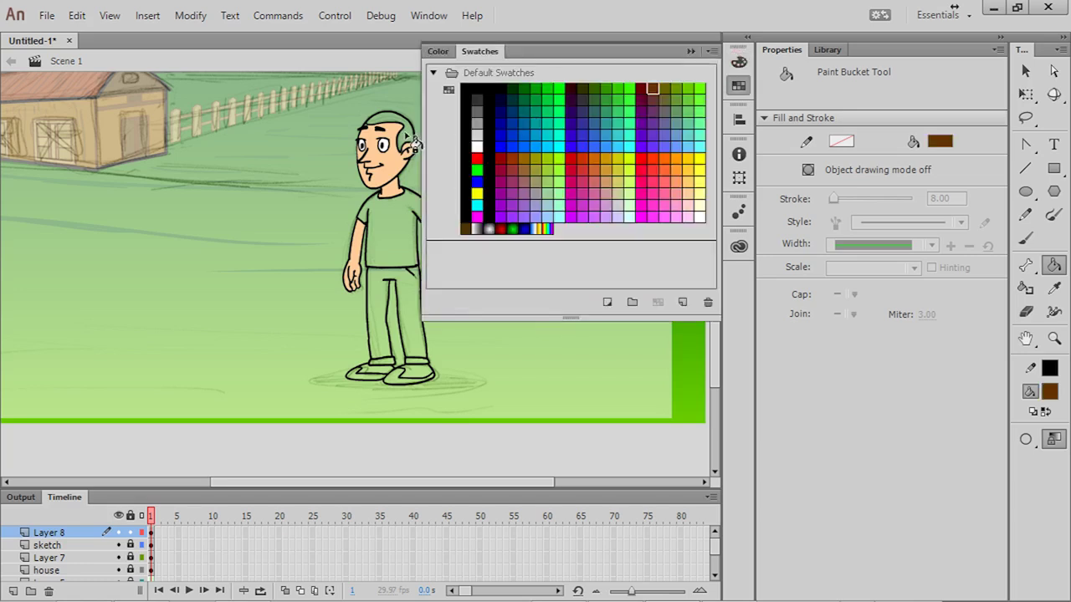
left_click(410, 141)
left_click(410, 139)
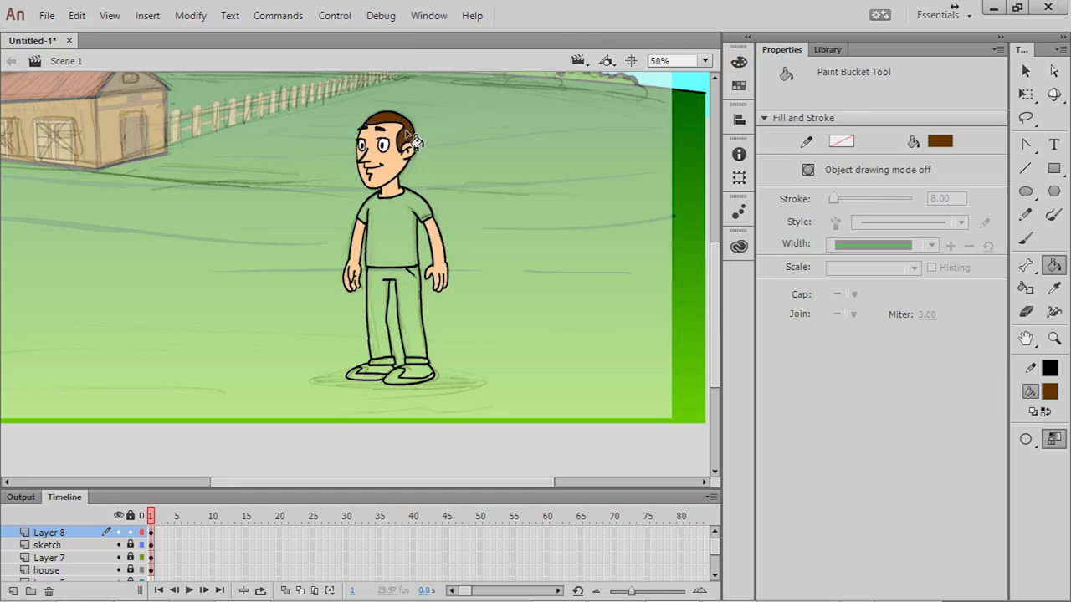
Fill the character's T-shirt and sleeves with red and the trousers with blue
left_click(739, 62)
left_click(393, 222)
left_click(739, 62)
left_click(393, 222)
left_click(739, 85)
left_click(594, 135)
left_click(414, 314)
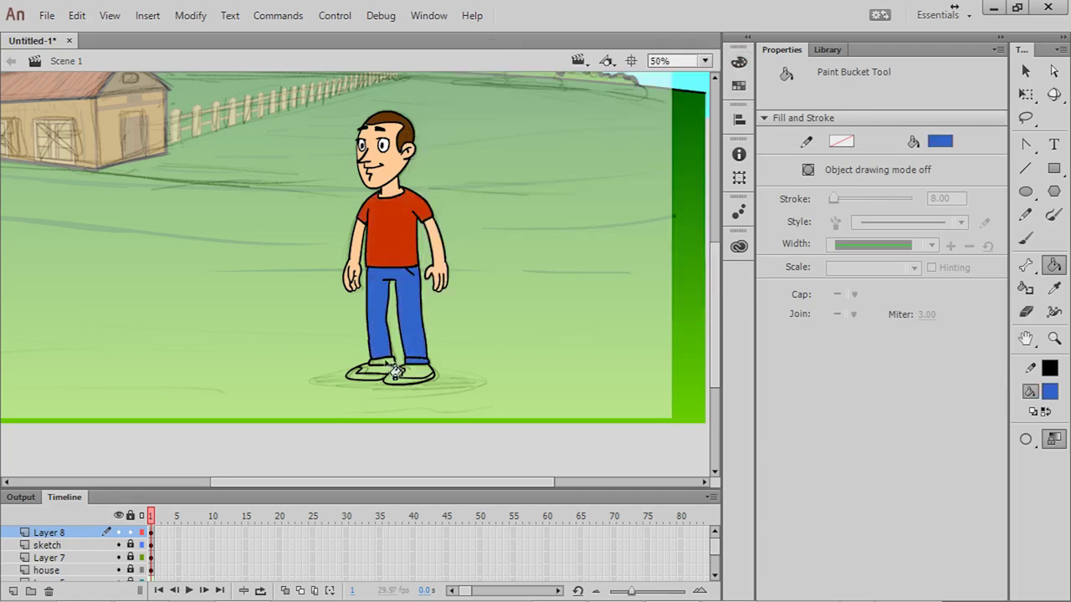
Fill the upper parts of both shoes with light lavender CCCCFF and their lower parts with darker violet 8080CD
left_click(739, 62)
left_click(479, 51)
left_click(601, 217)
left_click(377, 373)
left_click(739, 62)
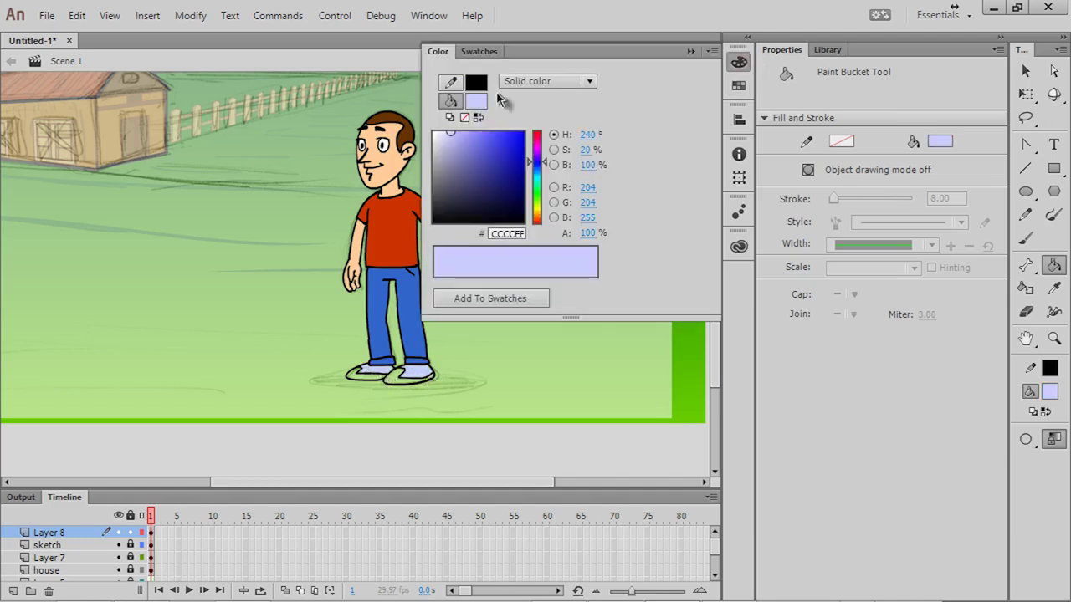
left_click(423, 376)
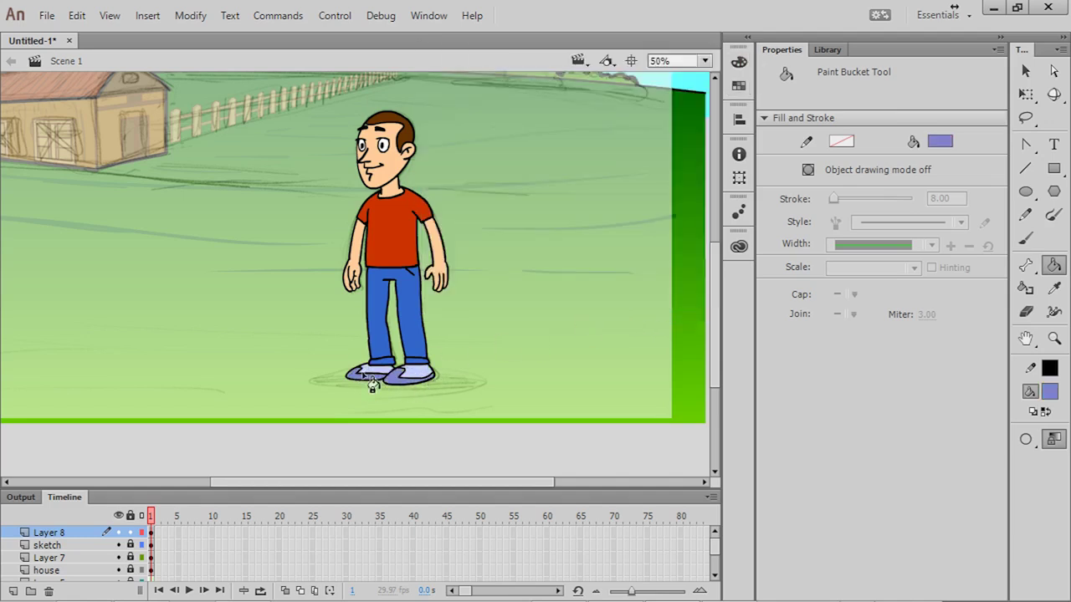
On a new layer directly above the sketch layer, draw a strokeless black oval about 334 by 58 px under the character's feet
left_click(60, 548)
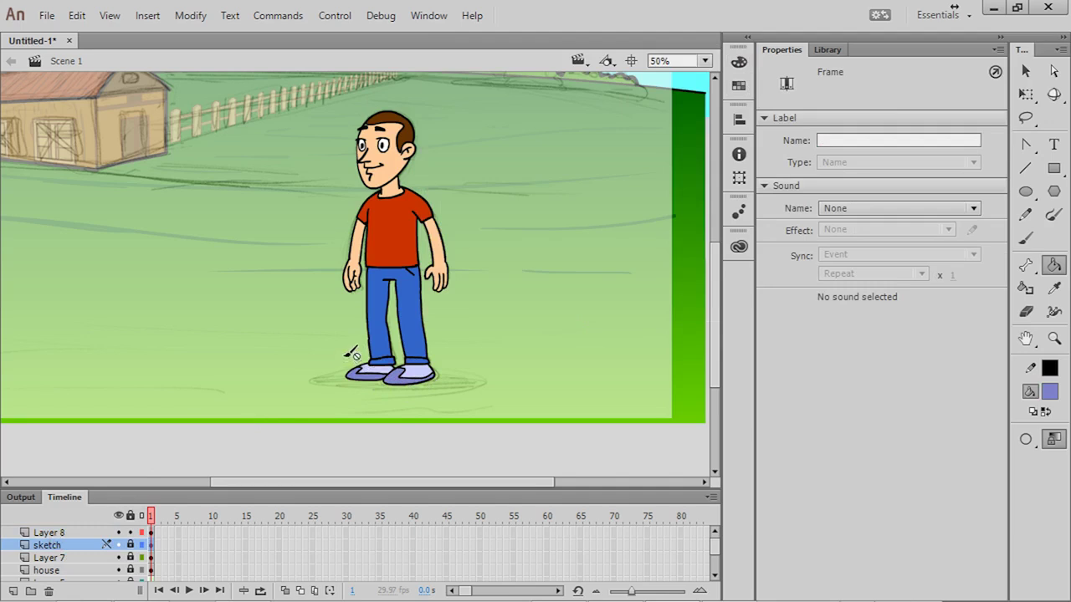
left_click(13, 592)
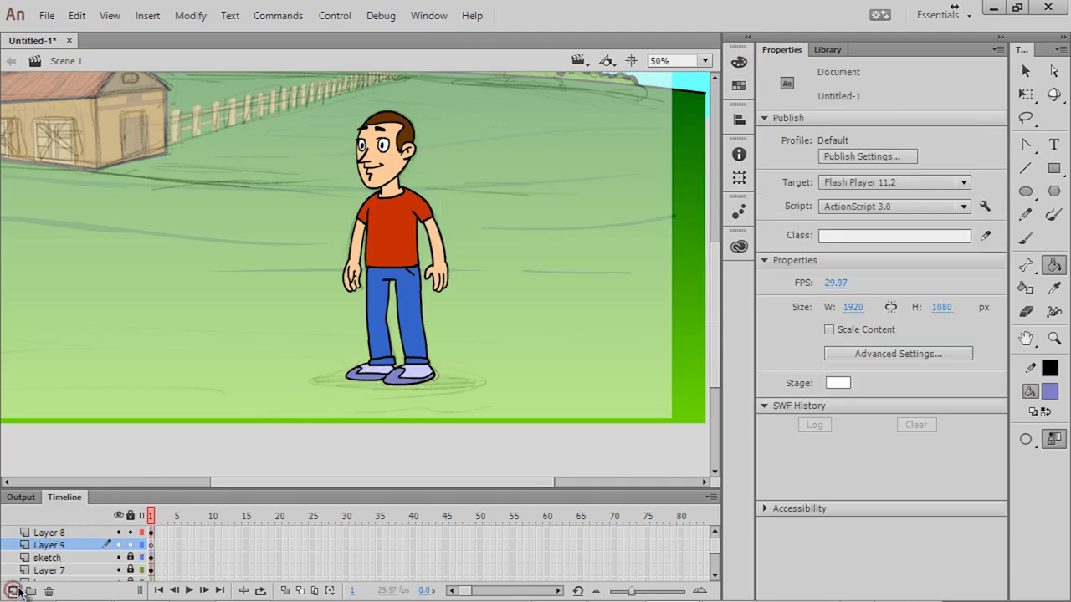
left_click(1026, 193)
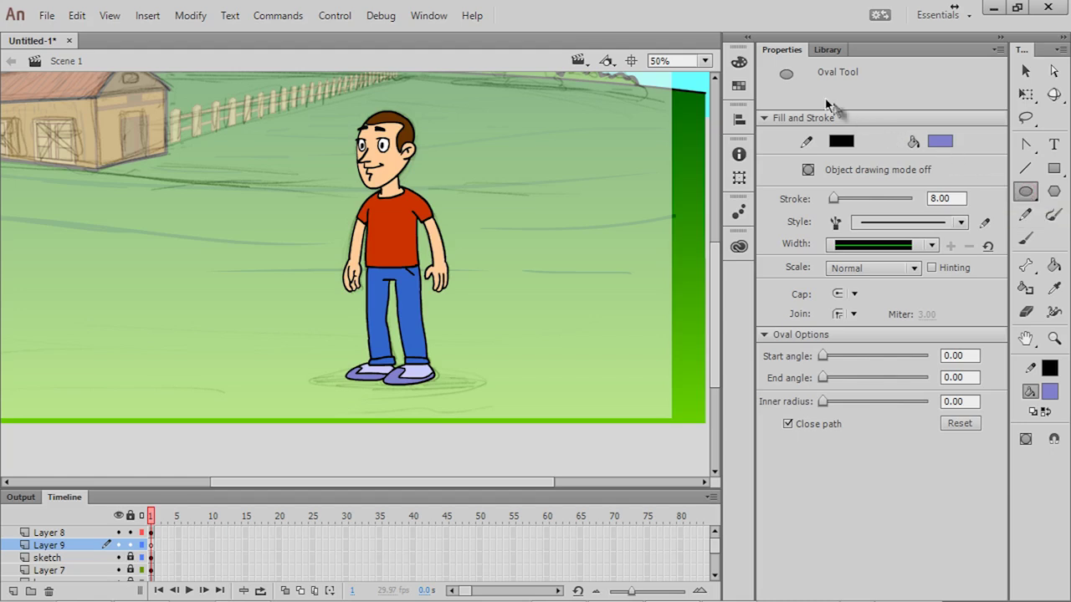
left_click(739, 62)
left_click(452, 82)
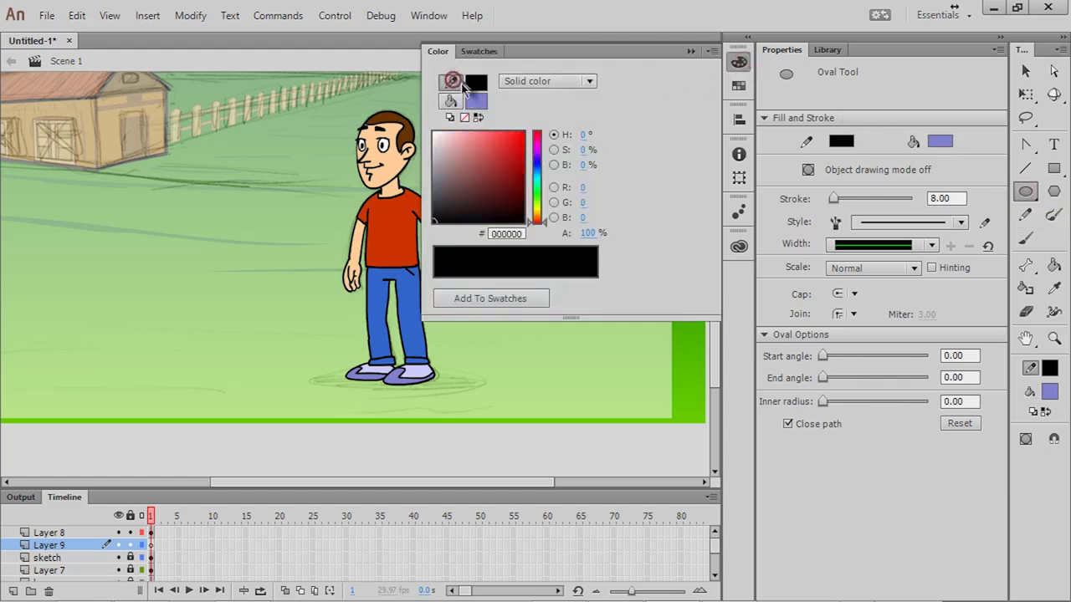
left_click(464, 117)
left_click(459, 101)
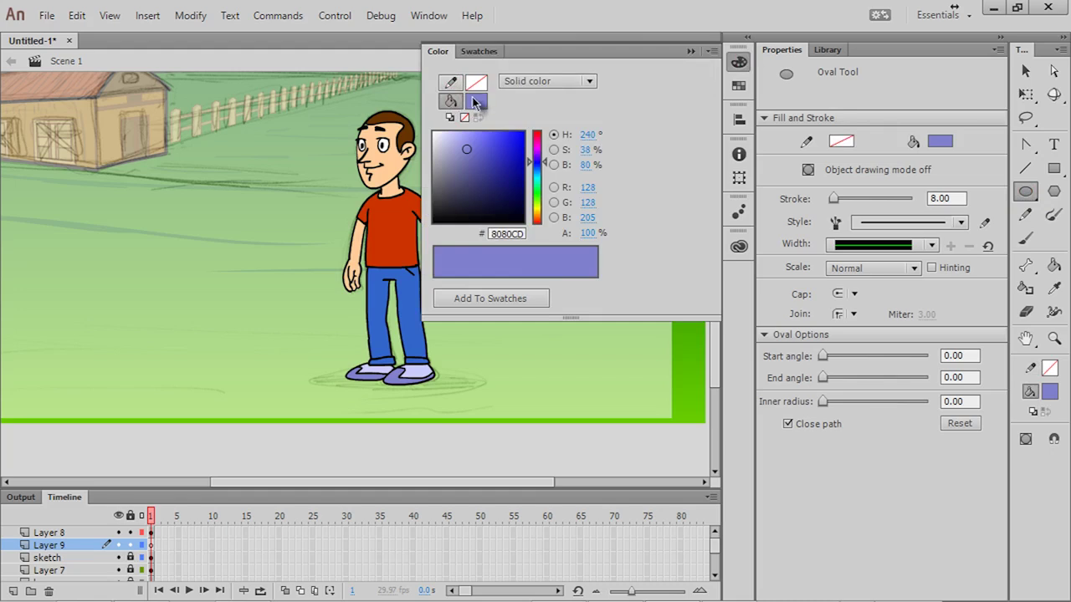
left_click_drag(466, 151, 409, 234)
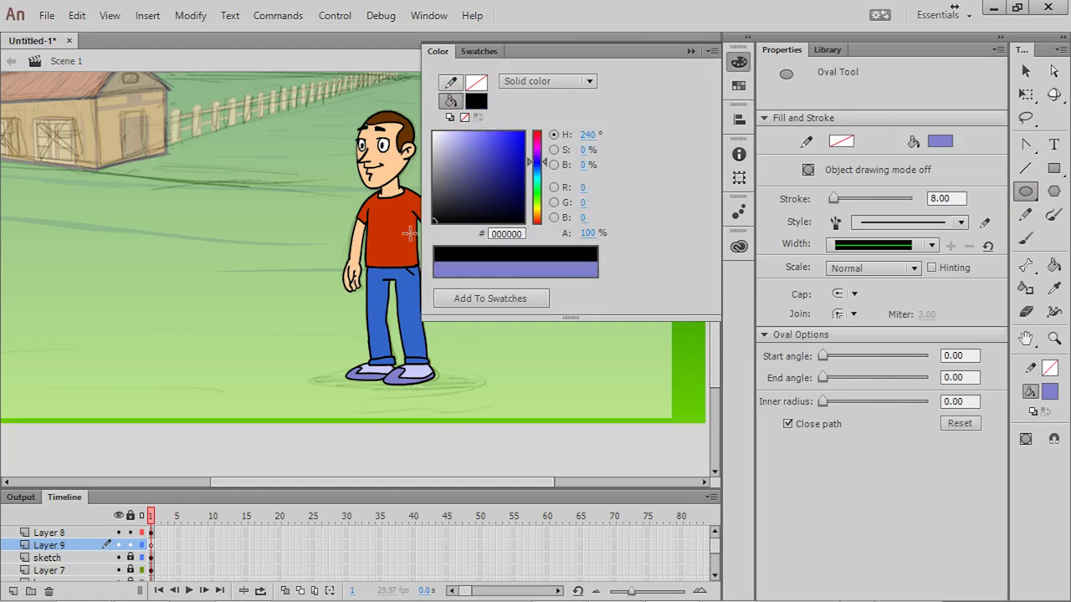
mouse_move(323, 370)
left_mouse_down()
mouse_move(465, 391)
mouse_move(468, 401)
mouse_move(466, 392)
left_mouse_up()
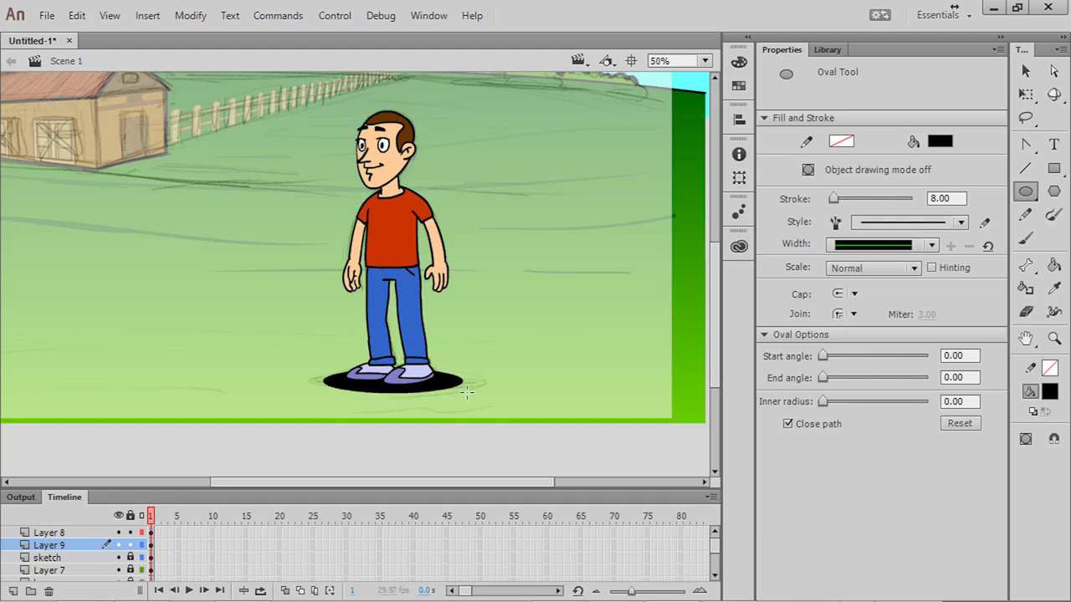
Move the black oval slightly up beneath the shoes and convert it to a Graphic symbol
key("v")
left_click(459, 387)
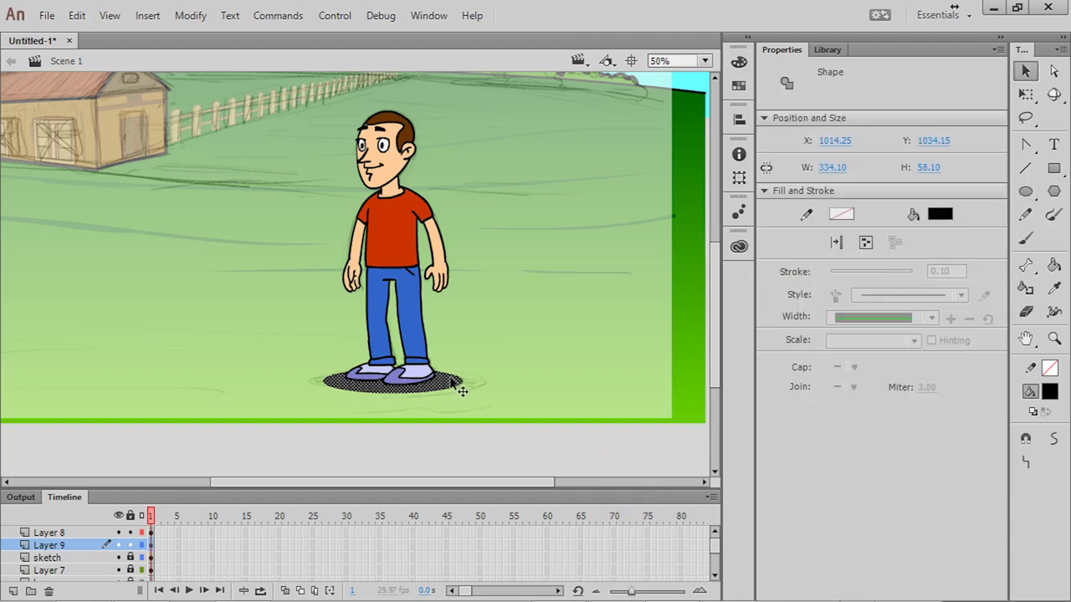
right_click(453, 381)
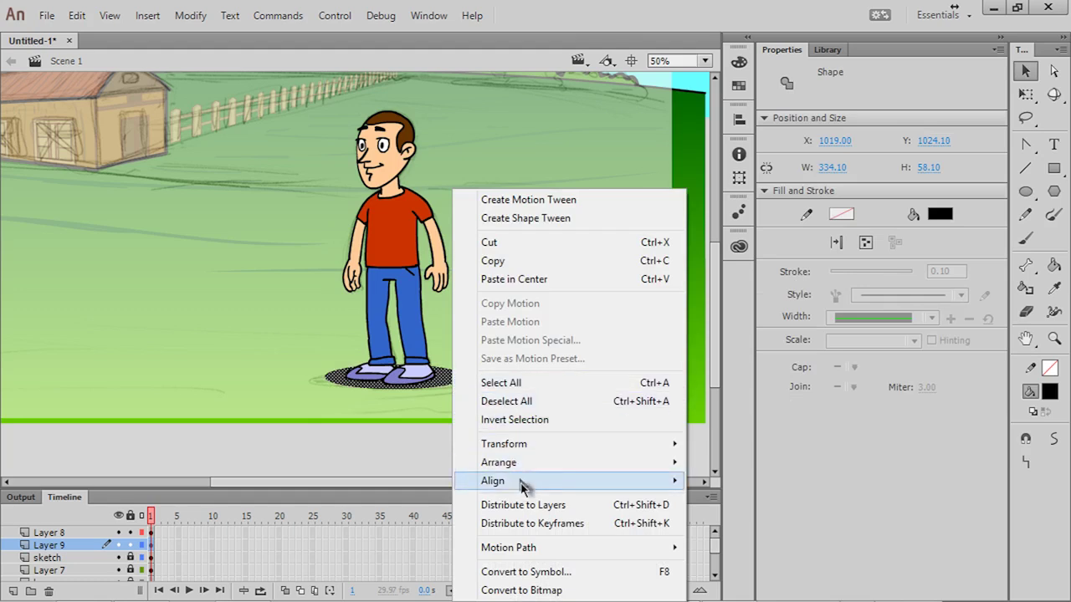
left_click(525, 572)
left_click(623, 74)
Make the oval shadow semi-transparent by applying an Alpha colour effect of 29%
left_click(847, 242)
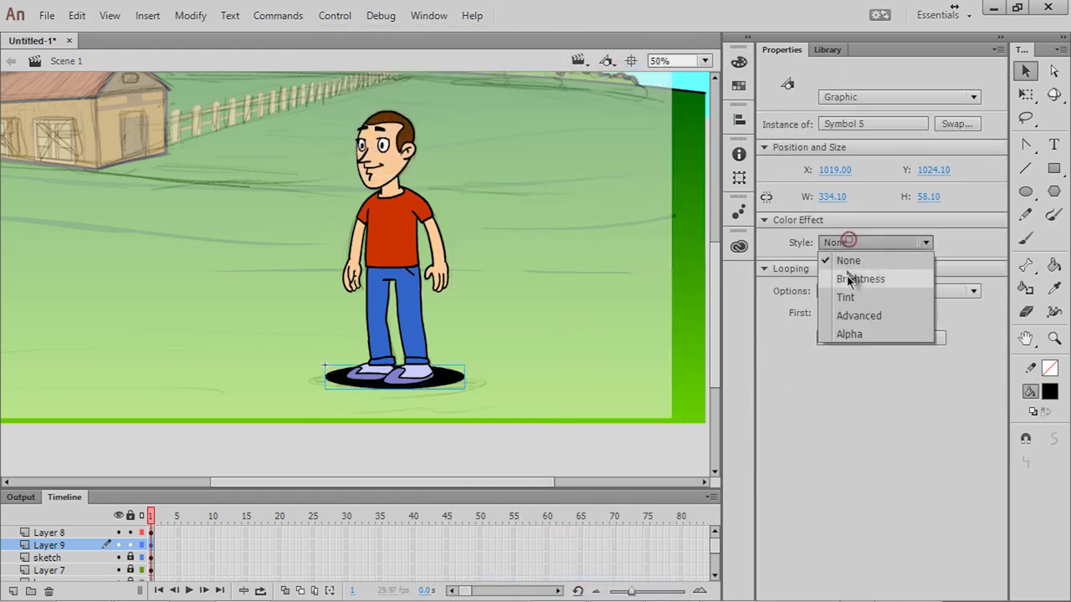
left_click(848, 334)
left_click_drag(884, 269, 860, 270)
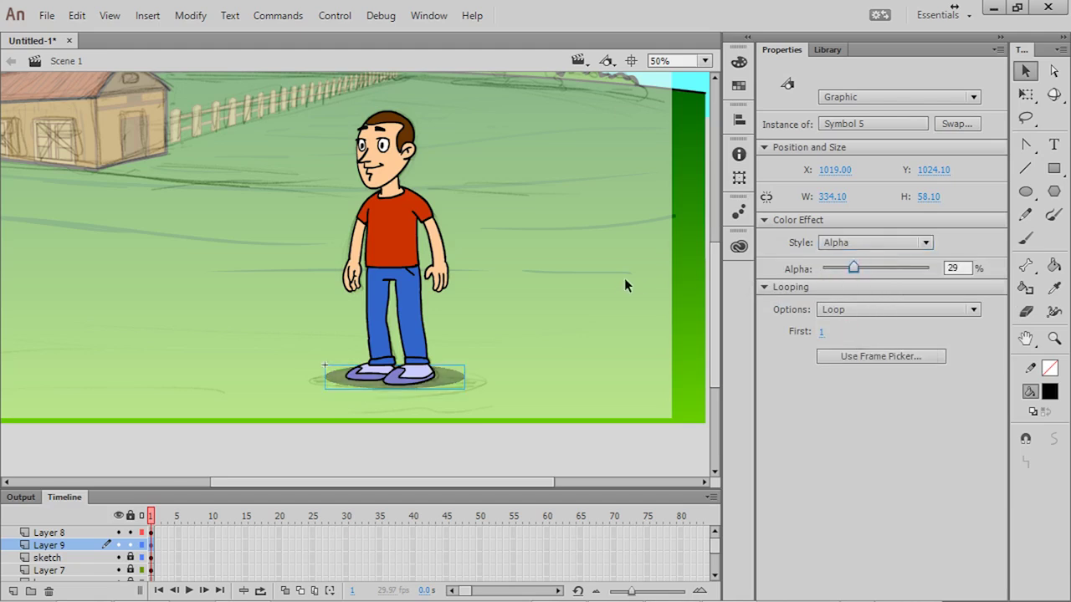
Hide the sketch layer to check the whole coloured scene, and show it again
left_click(646, 286)
left_click_drag(712, 306, 684, 280)
key("ctrl+minus")
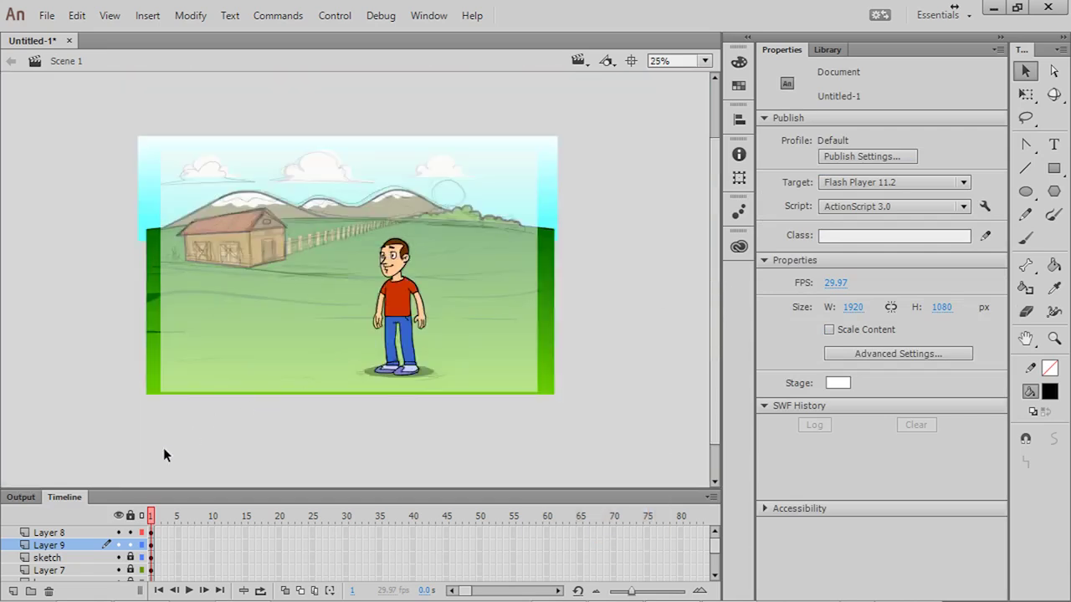
left_click(118, 558)
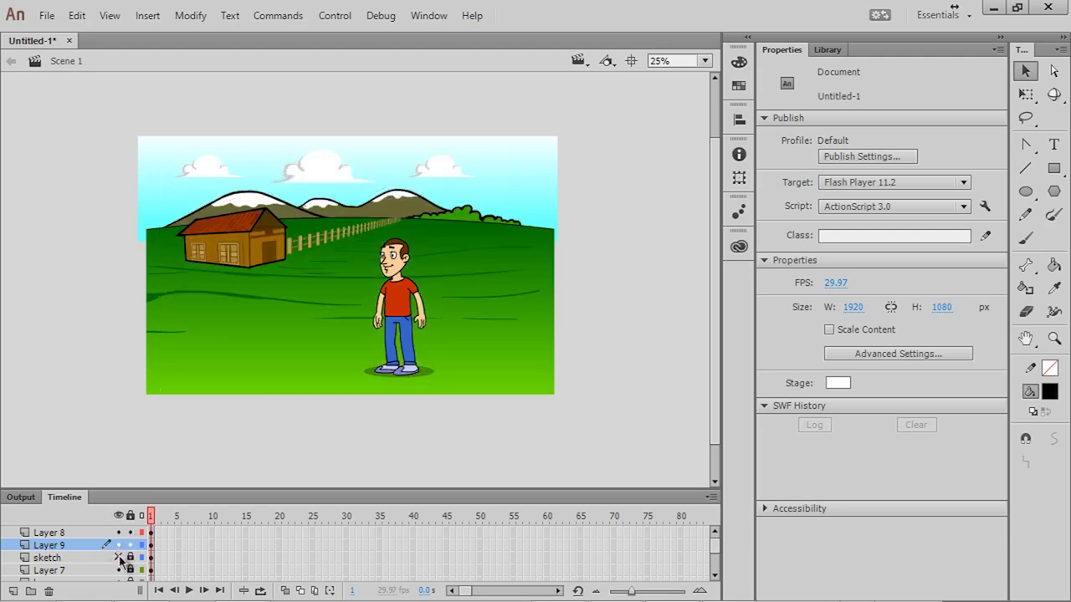
left_click(119, 558)
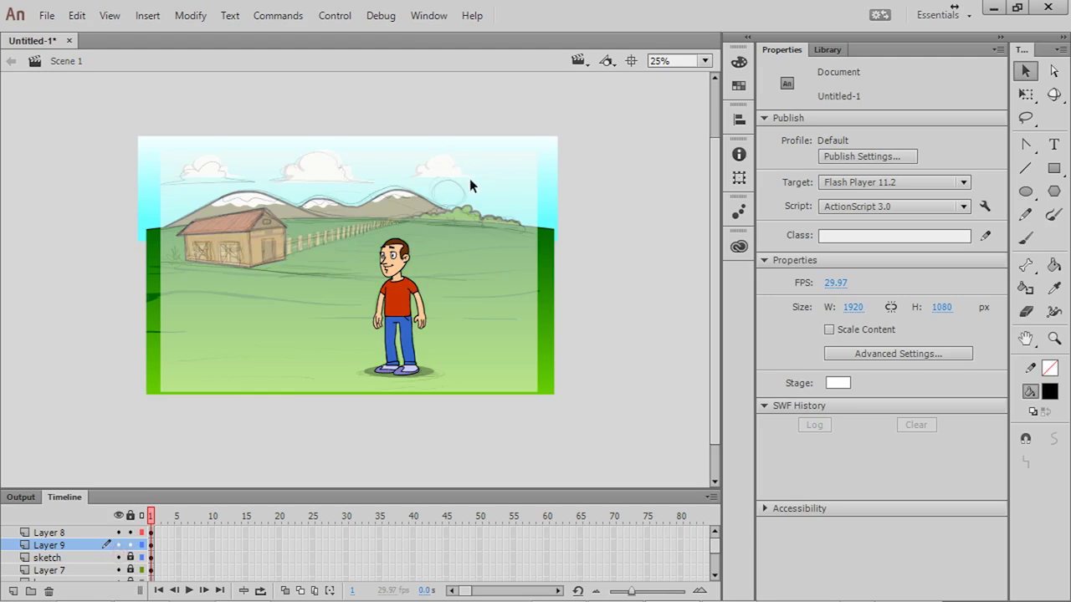
On a new layer above Layer 8, draw a strokeless pale yellow sun about 156 by 152 px over the sketched circle
left_click(30, 533)
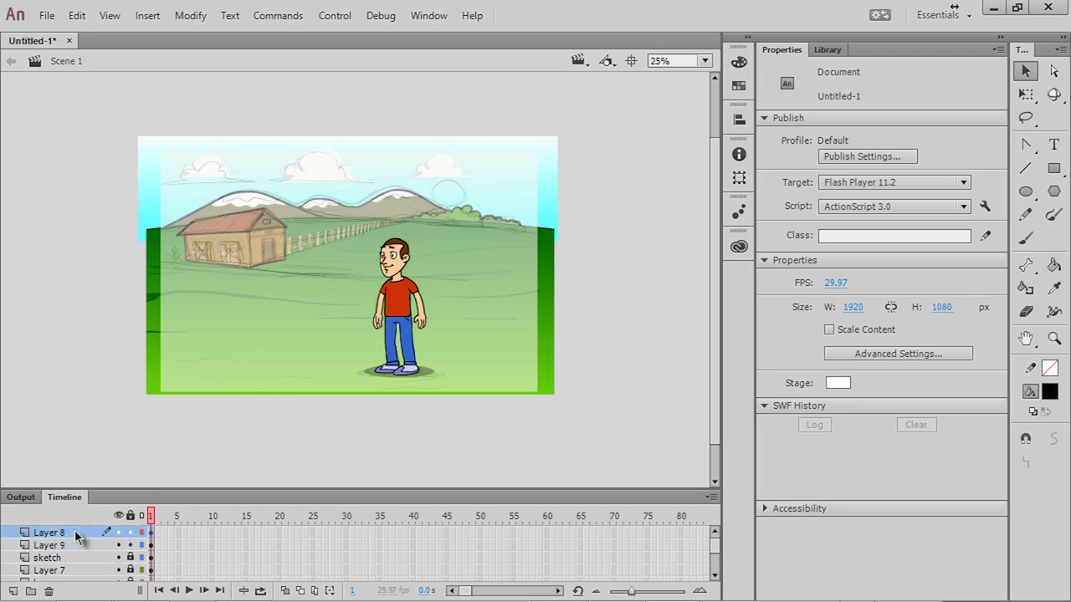
left_click(13, 591)
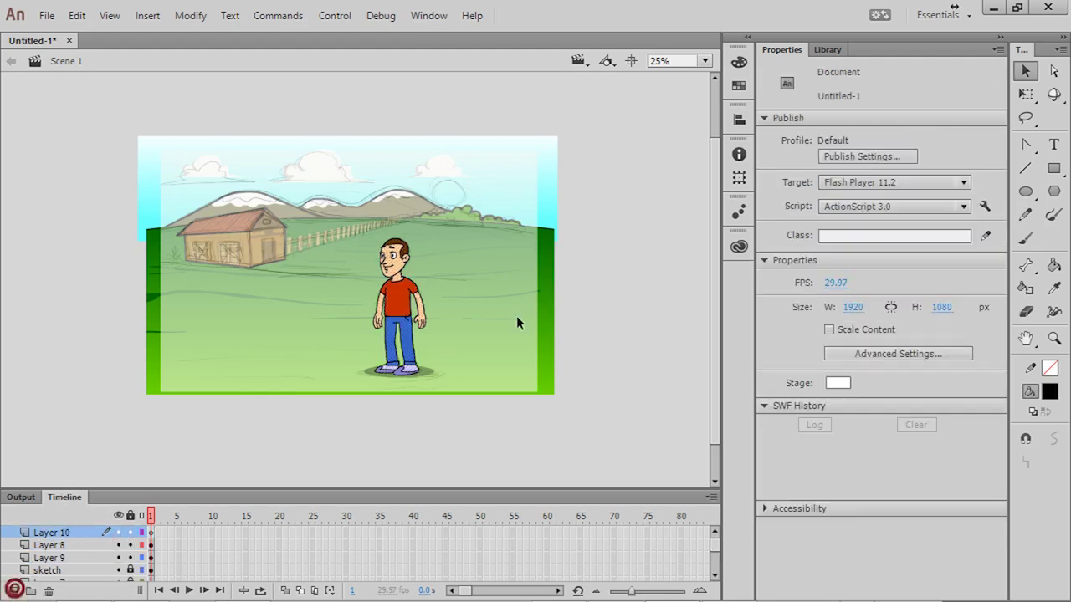
left_click(1022, 198)
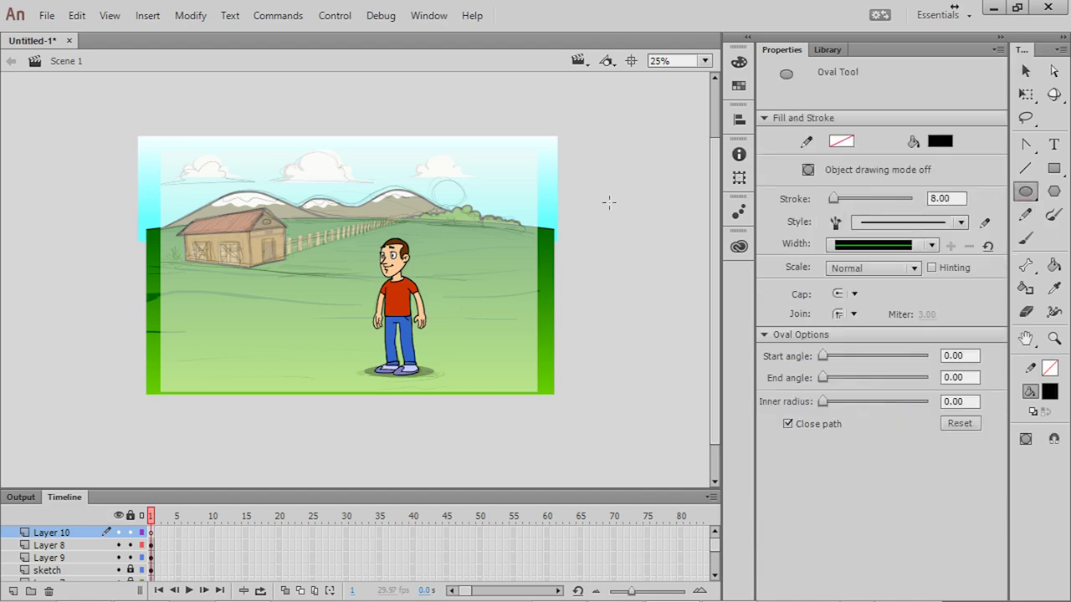
left_click(1049, 392)
left_click(1033, 548)
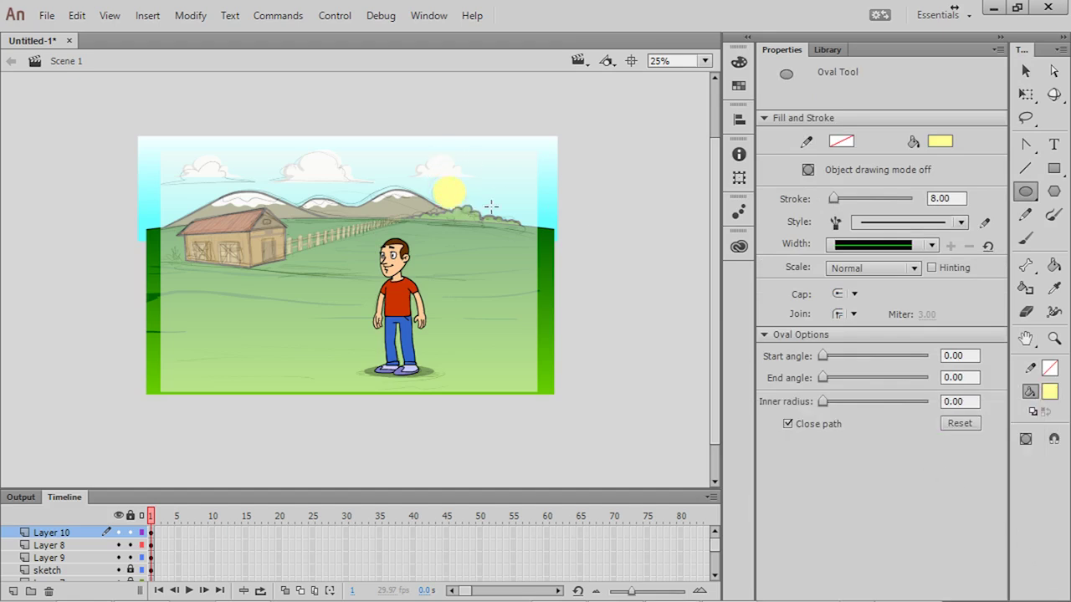
Convert the pale yellow sun shape to a Movie Clip symbol
key("v")
left_click(456, 198)
right_click(450, 195)
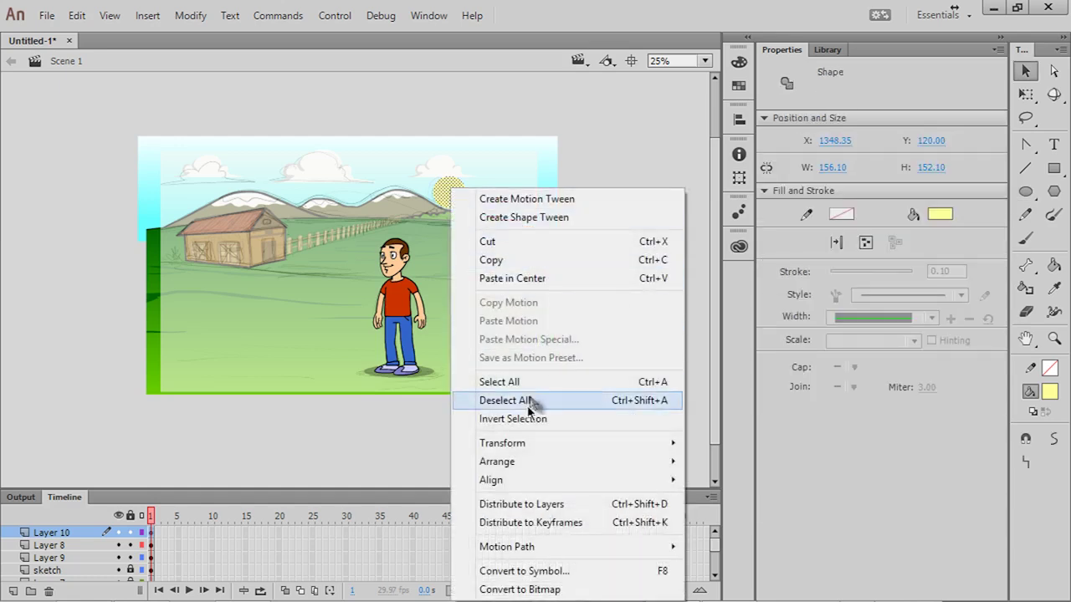
left_click(512, 571)
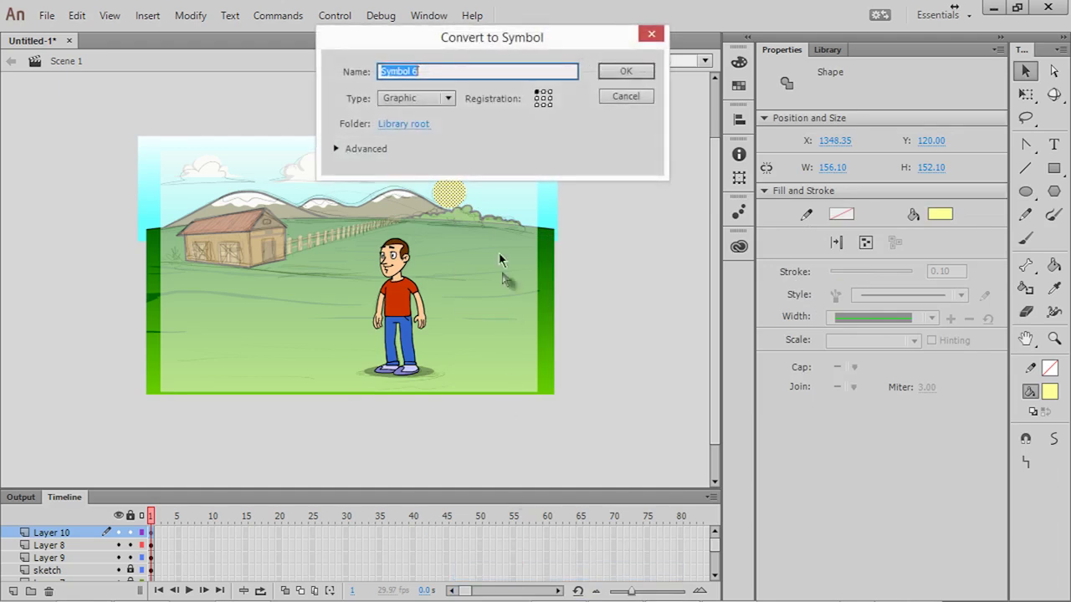
left_click(443, 99)
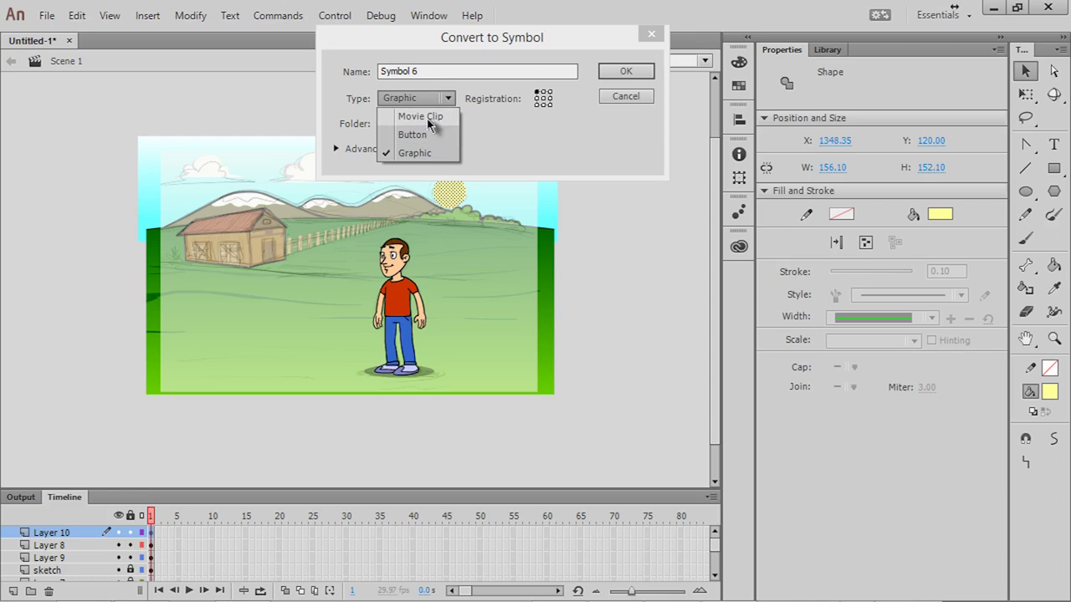
left_click(429, 120)
left_click(619, 72)
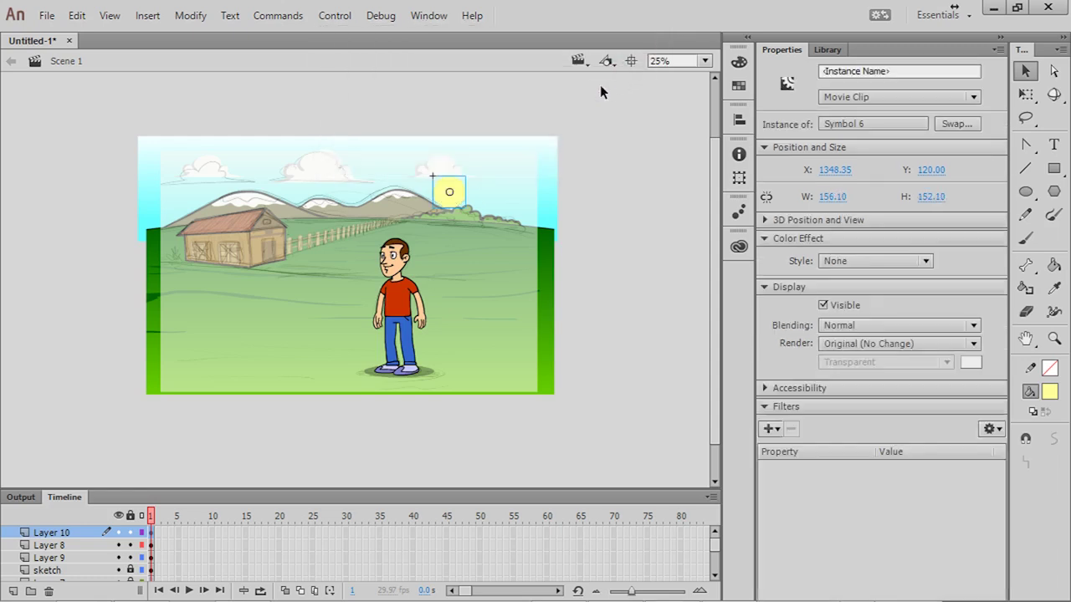
Inside the sun symbol, add a new layer and draw a strokeless oval about 1332 by 948 px around the sun
double_click(460, 180)
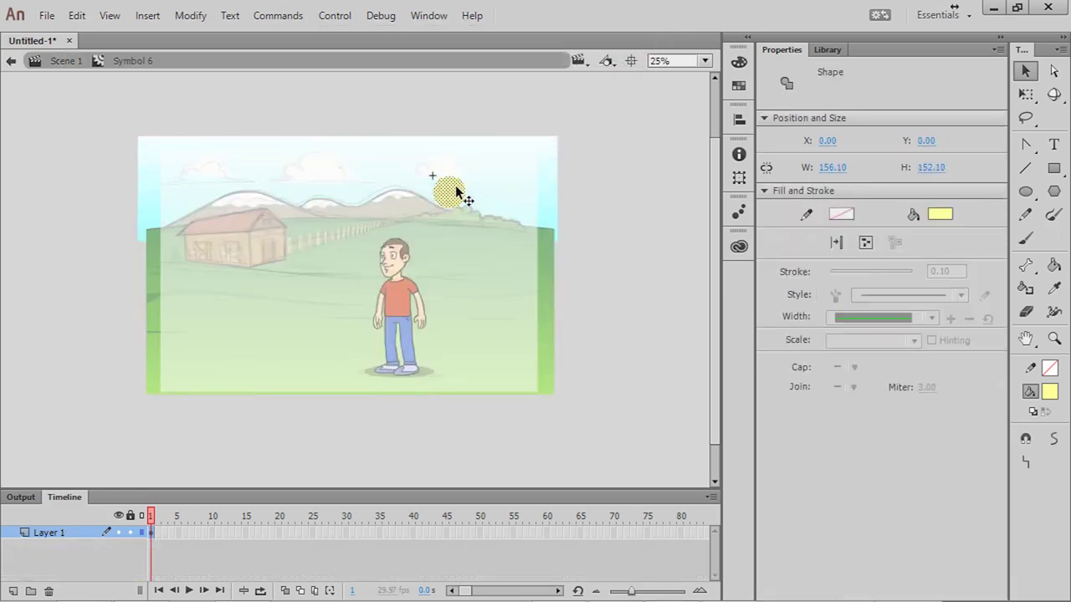
left_click(12, 591)
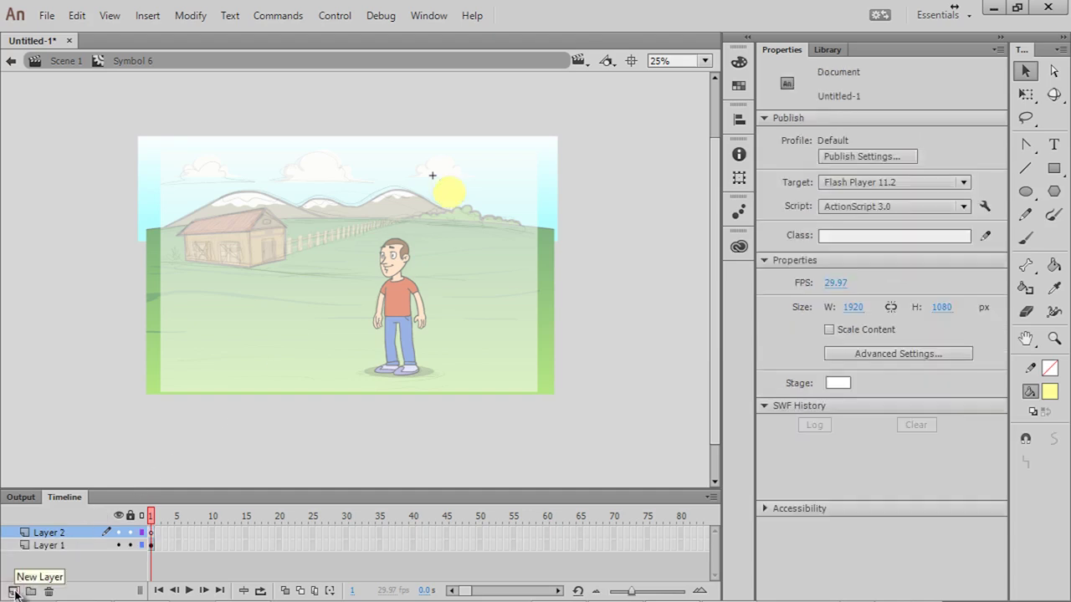
left_click(1026, 191)
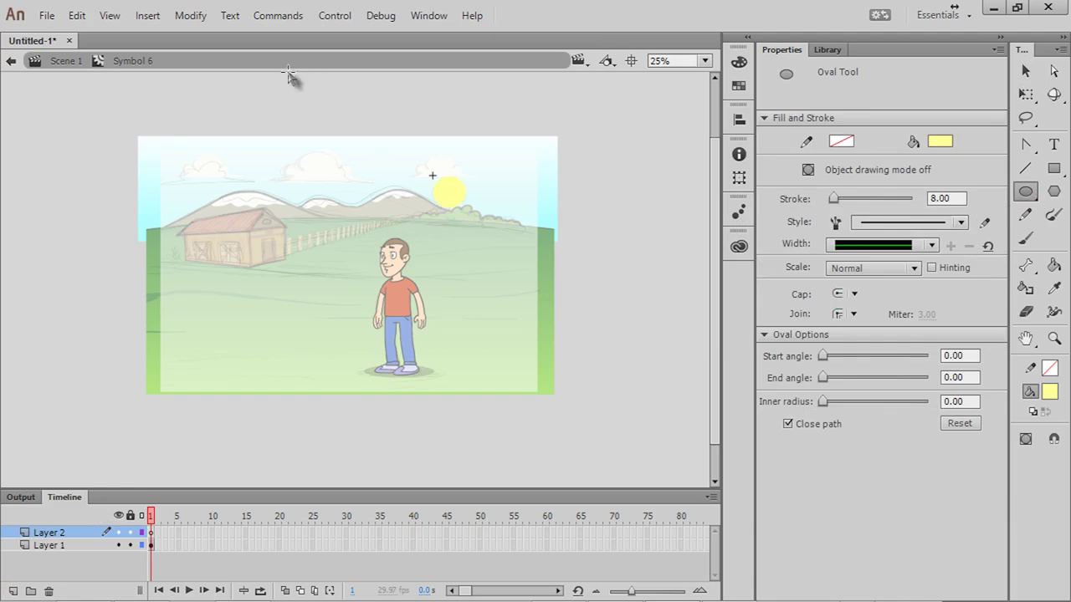
left_click_drag(294, 76, 574, 274)
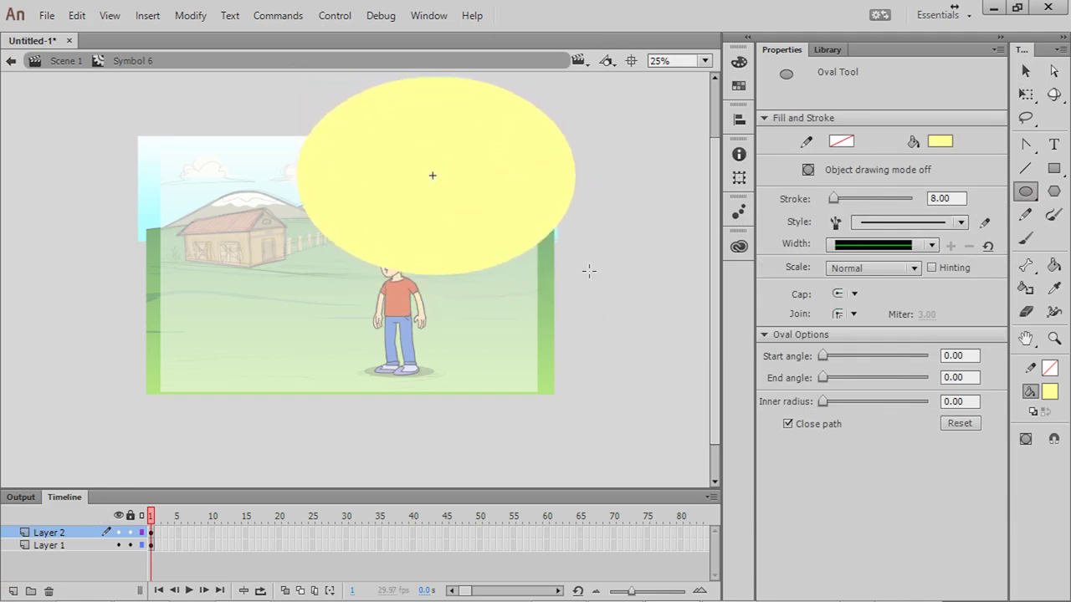
Change the large oval's fill to a radial gradient with its inner colour set to FFFF99
key("v")
left_click(499, 145)
left_click(740, 66)
left_click(542, 82)
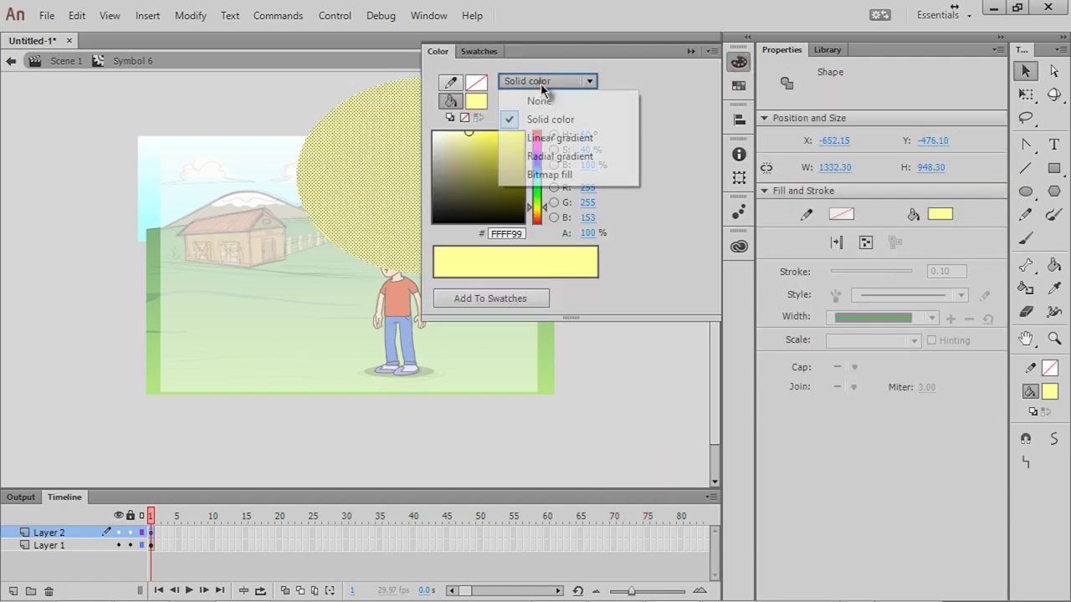
left_click(552, 159)
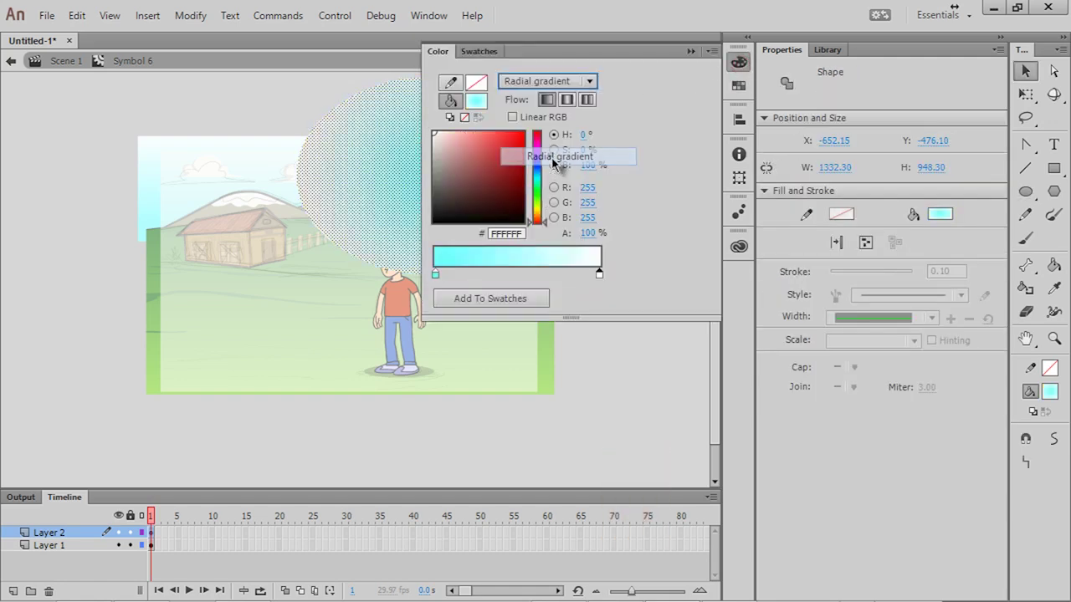
double_click(434, 272)
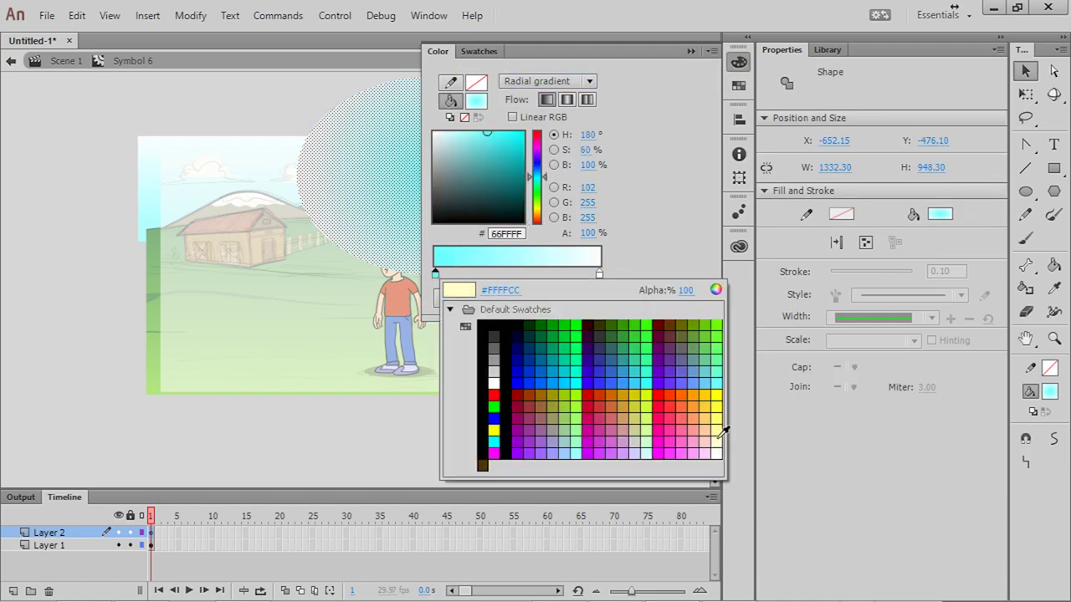
left_click(718, 428)
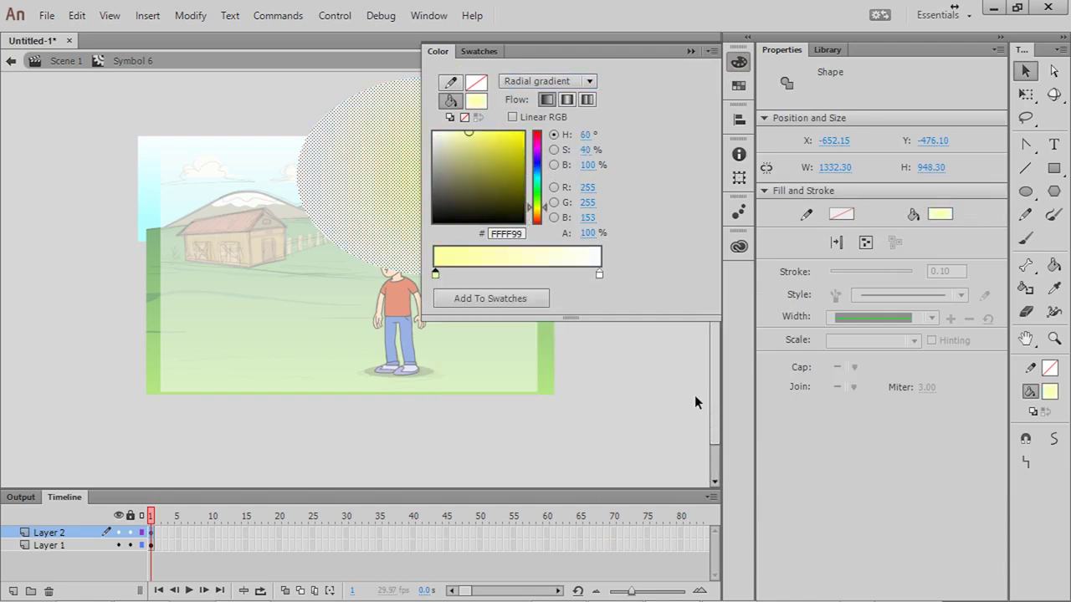
Set the gradient's outer colour to FFFF99 with 1% alpha so the glow fades out at its edge
double_click(599, 276)
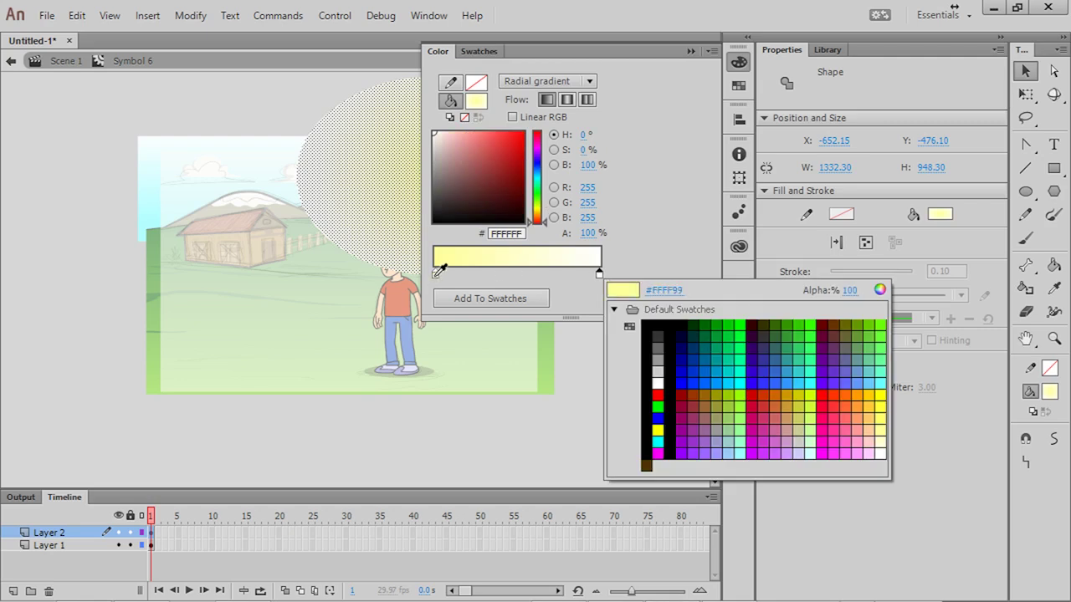
left_click(433, 274)
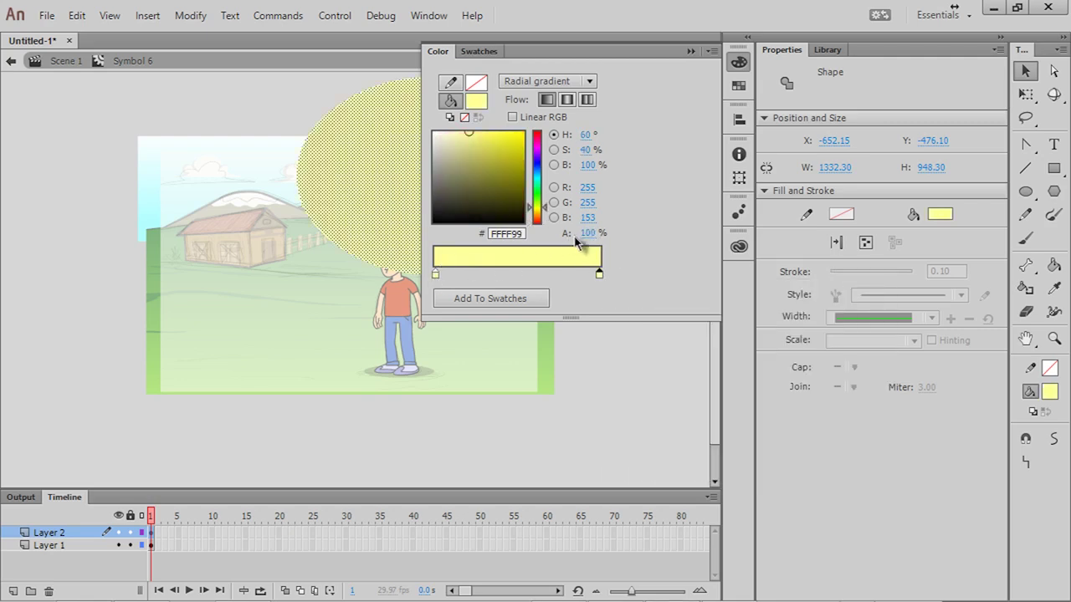
left_click_drag(589, 233, 588, 240)
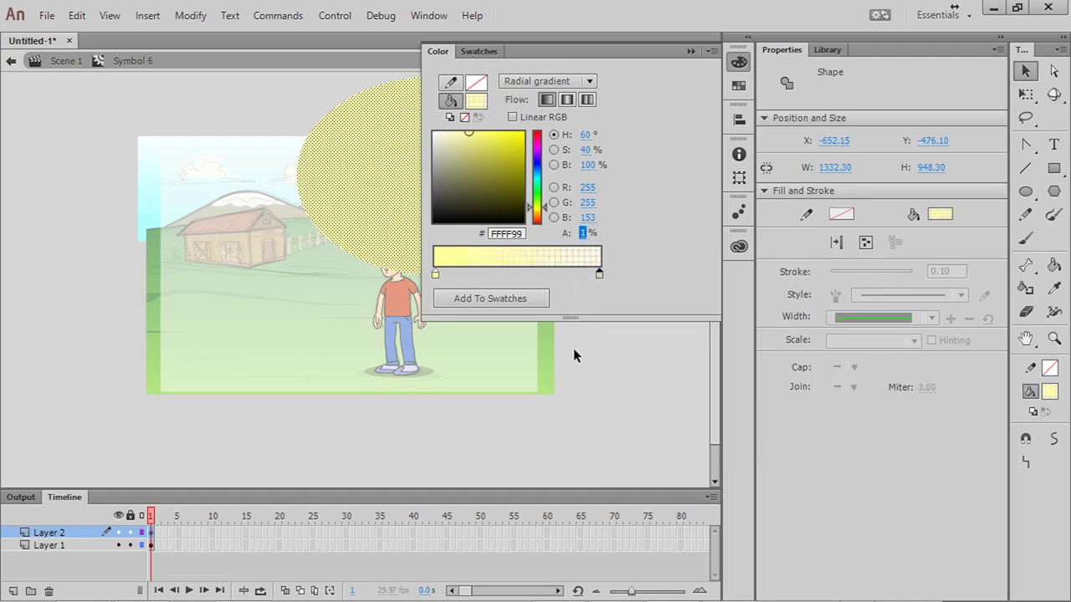
left_click(268, 164)
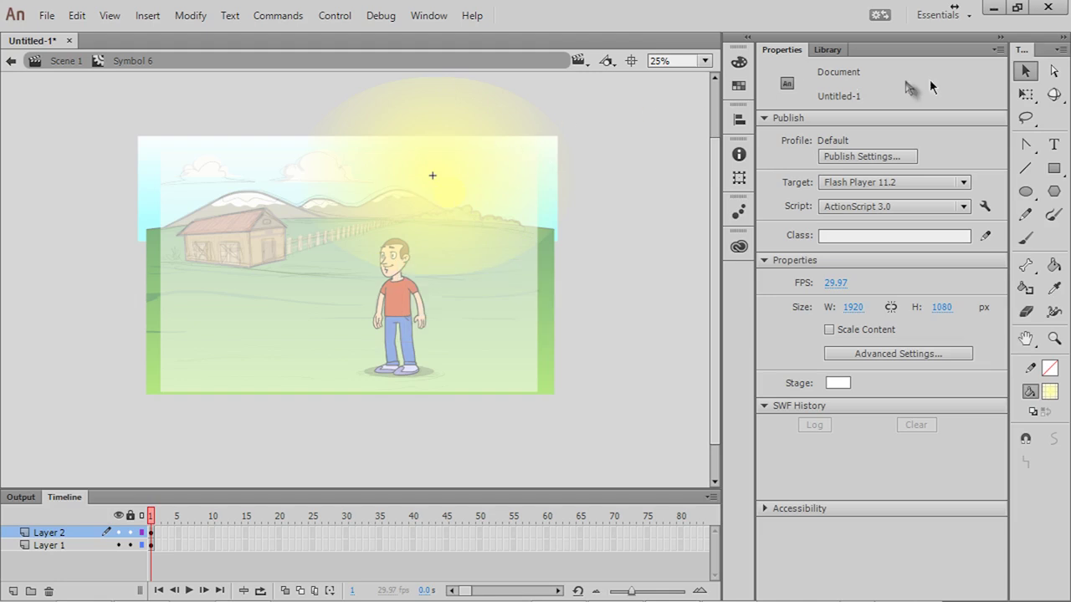
Shrink the glow's radial gradient with the Gradient Transform tool and centre it on the sun
left_click(1024, 96)
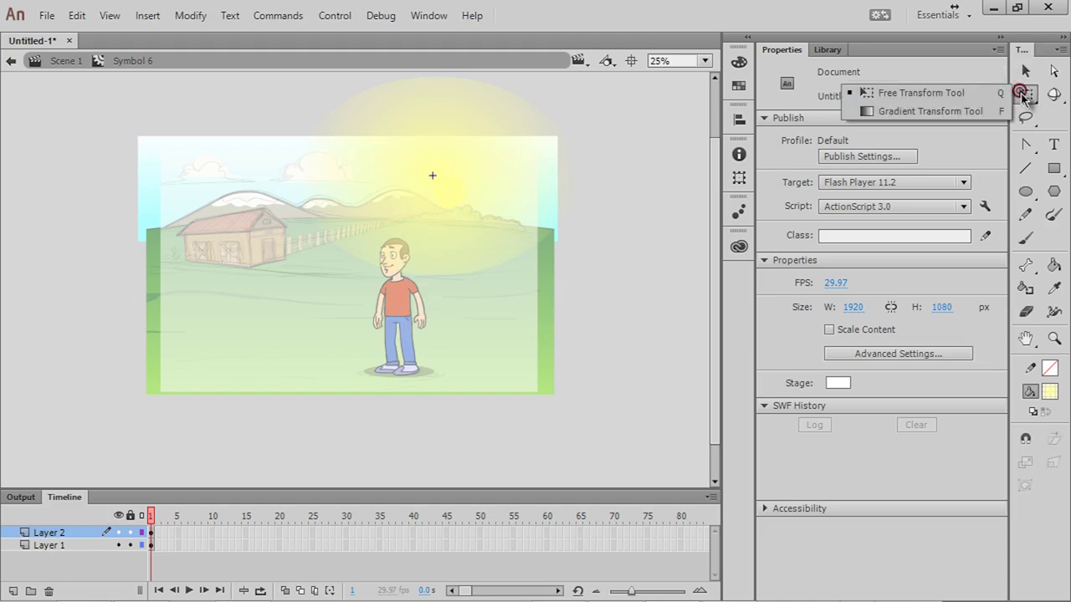
left_click(963, 113)
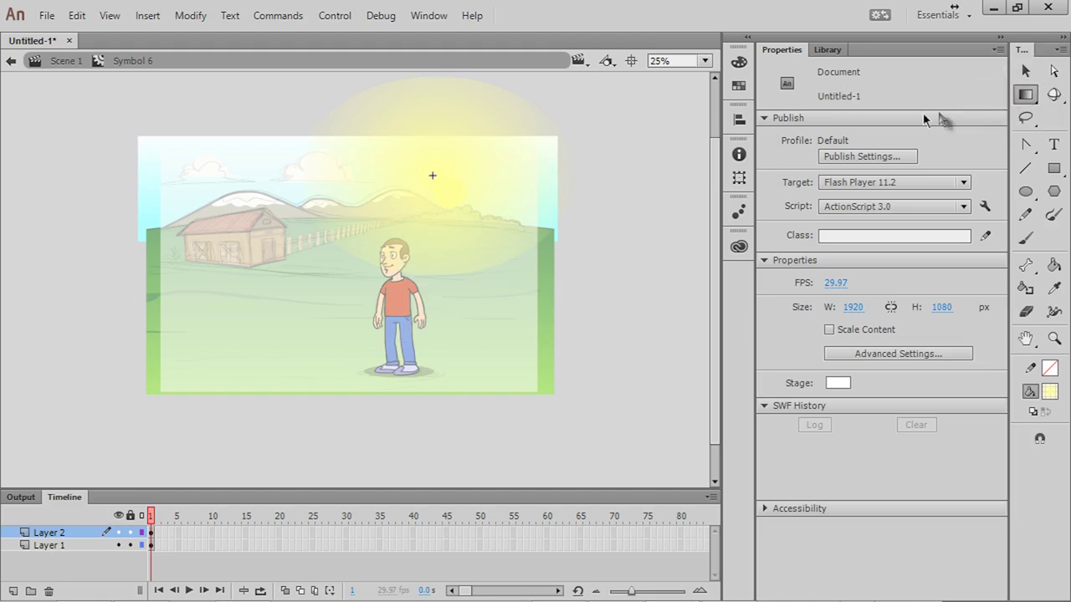
left_click(457, 186)
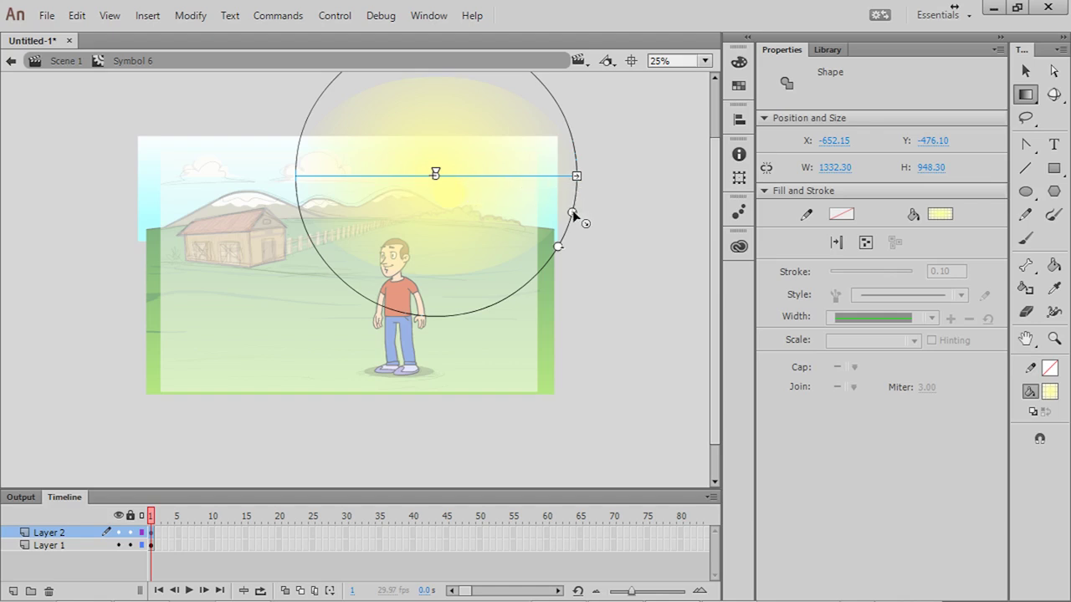
left_click_drag(571, 213, 521, 176)
left_click_drag(511, 230, 405, 238)
left_click_drag(436, 176, 450, 191)
left_click_drag(450, 272, 452, 260)
left_click(606, 145)
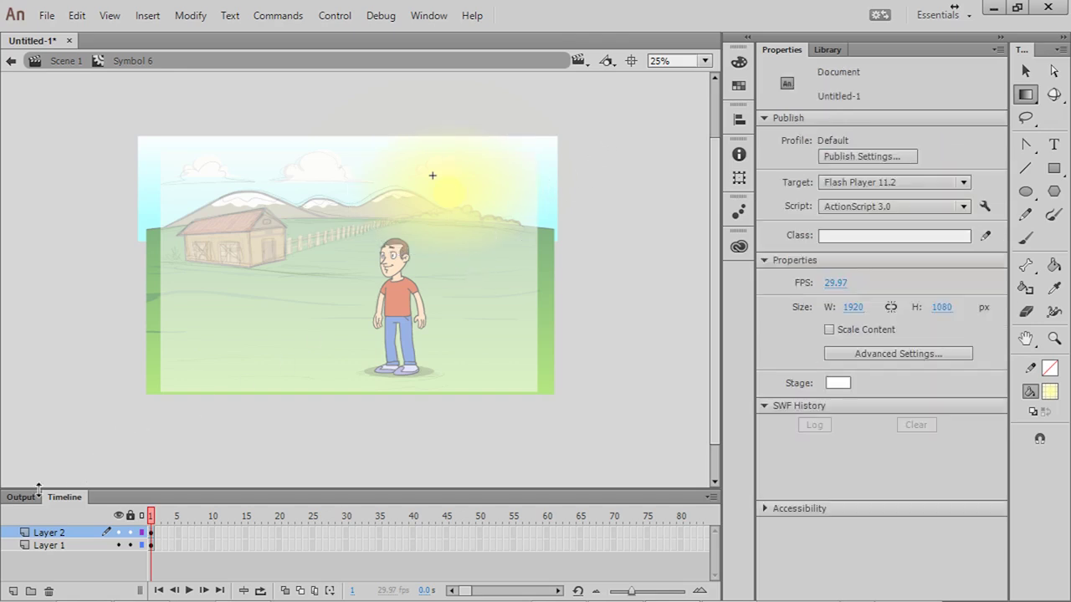
Back in Scene 1, set the sun movie clip's blending mode to Lighten and hide the sketch layer
left_click(62, 63)
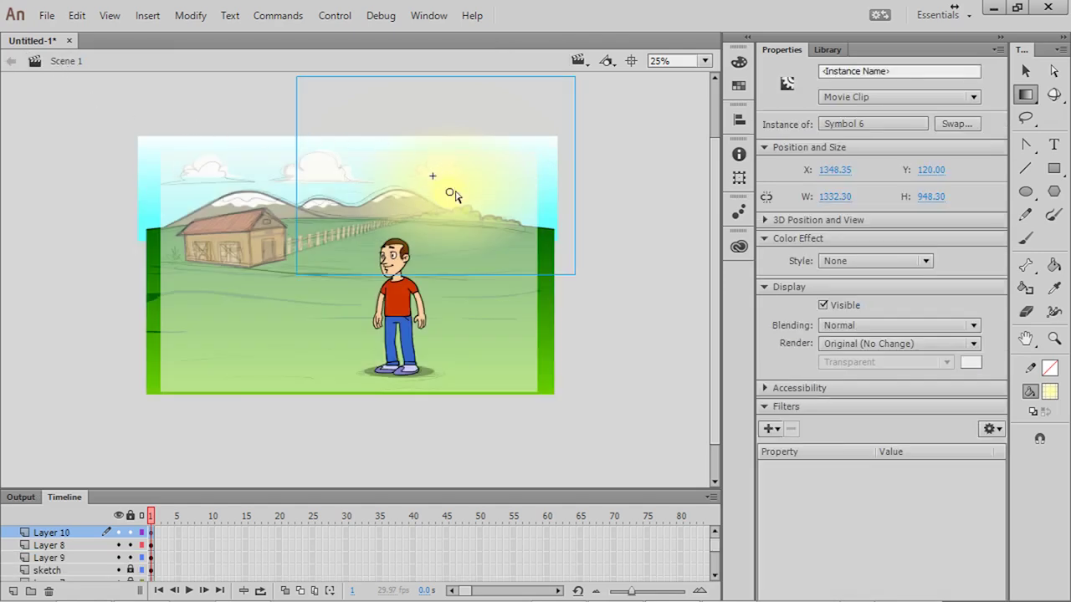
left_click(866, 326)
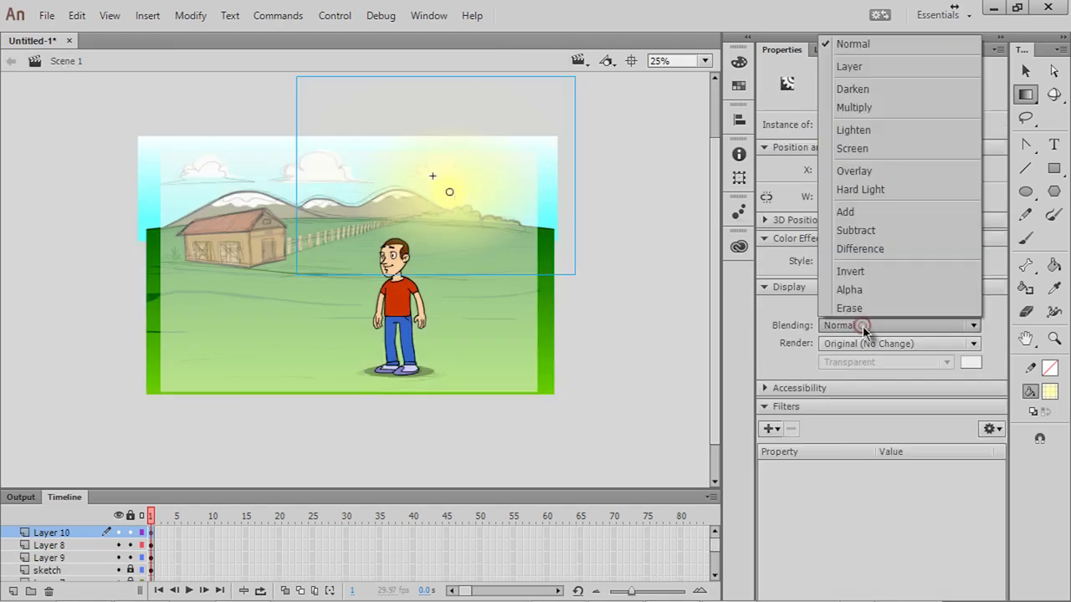
left_click(893, 131)
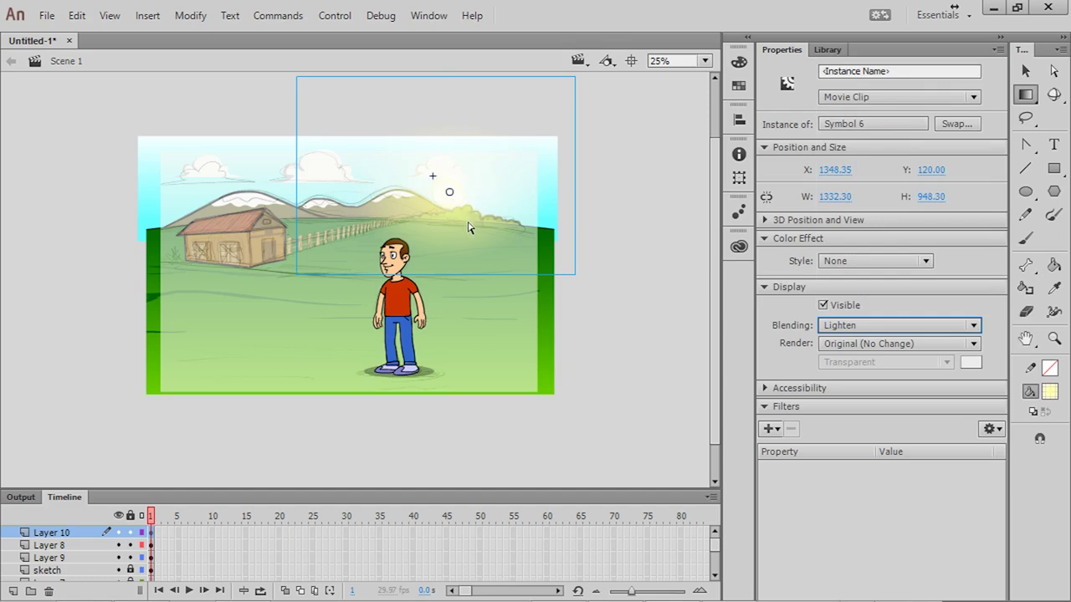
left_click(119, 571)
left_click(651, 271)
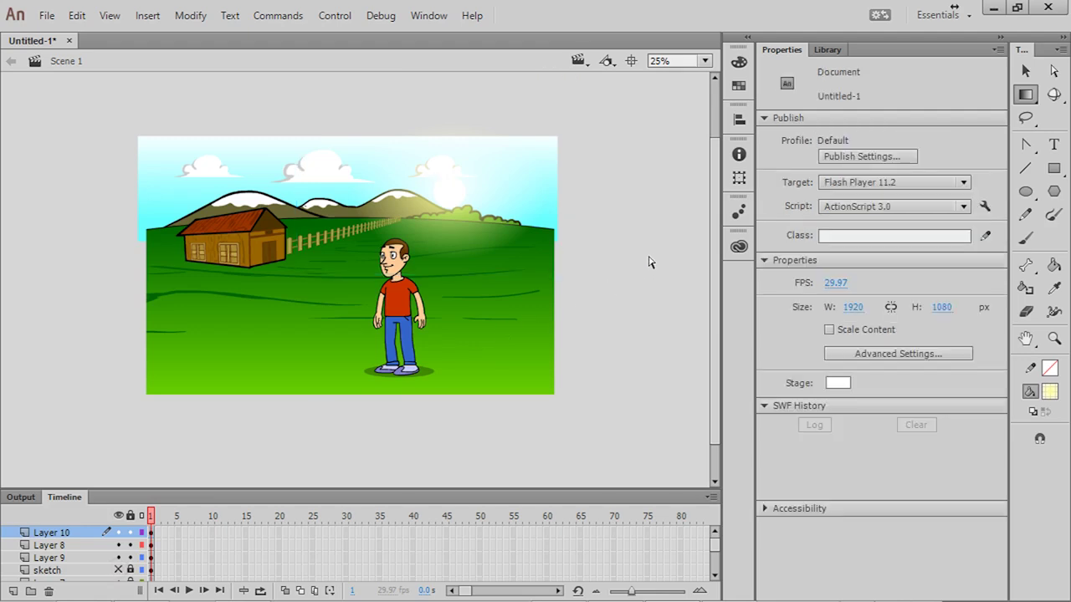